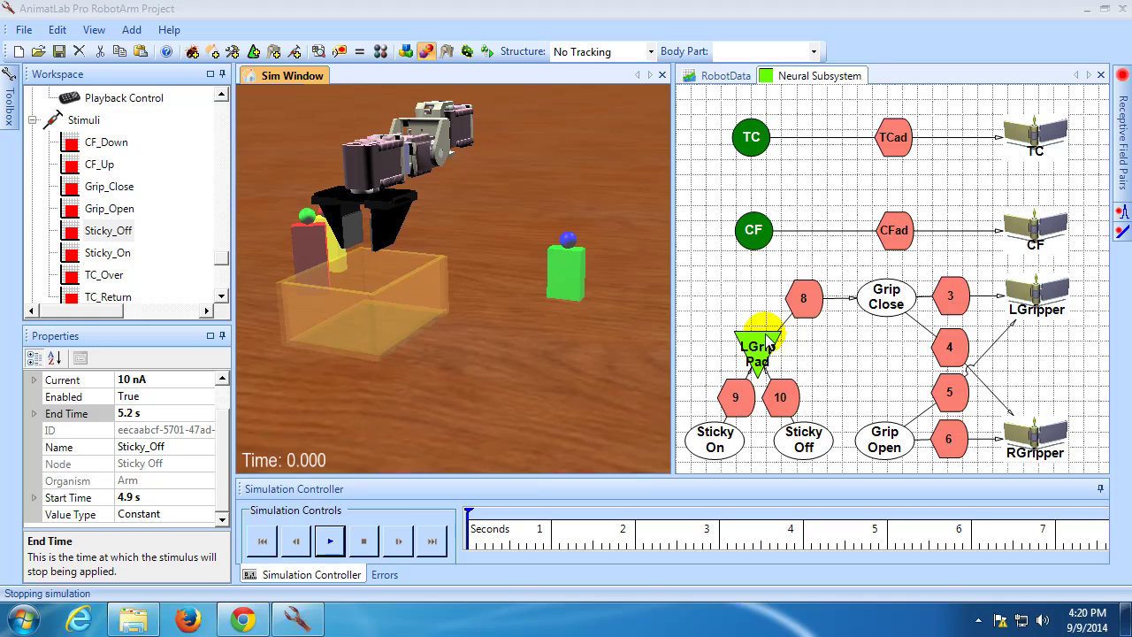
- Add a Standard Interface robot interface to the Arm organism, then reselect Arm in the tree
drag(222, 259, 228, 115)
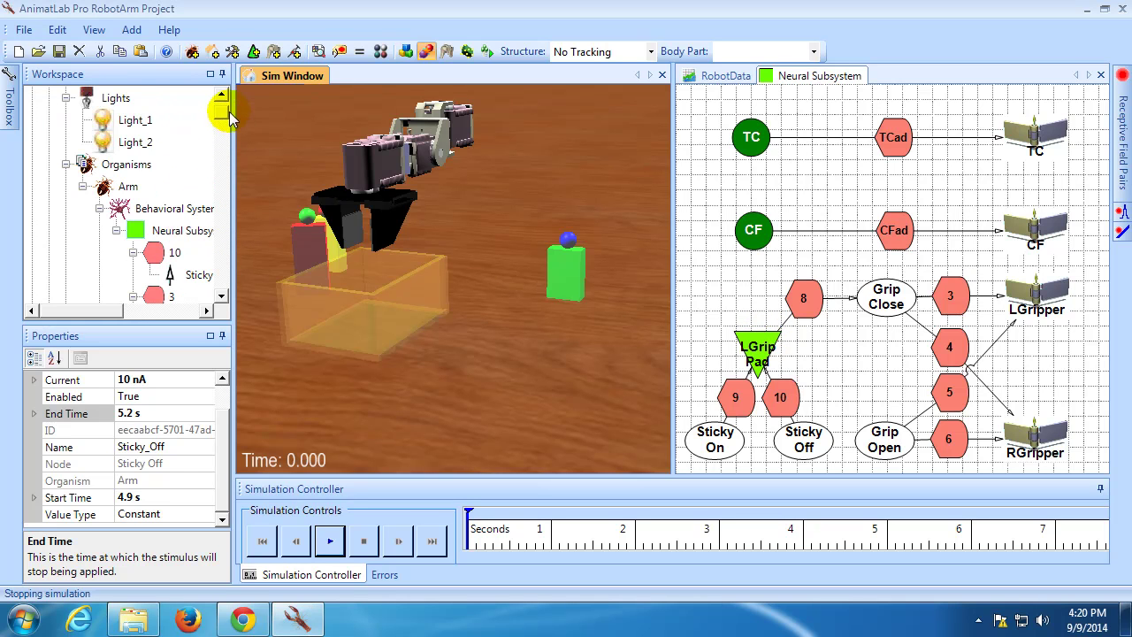
right_click(123, 187)
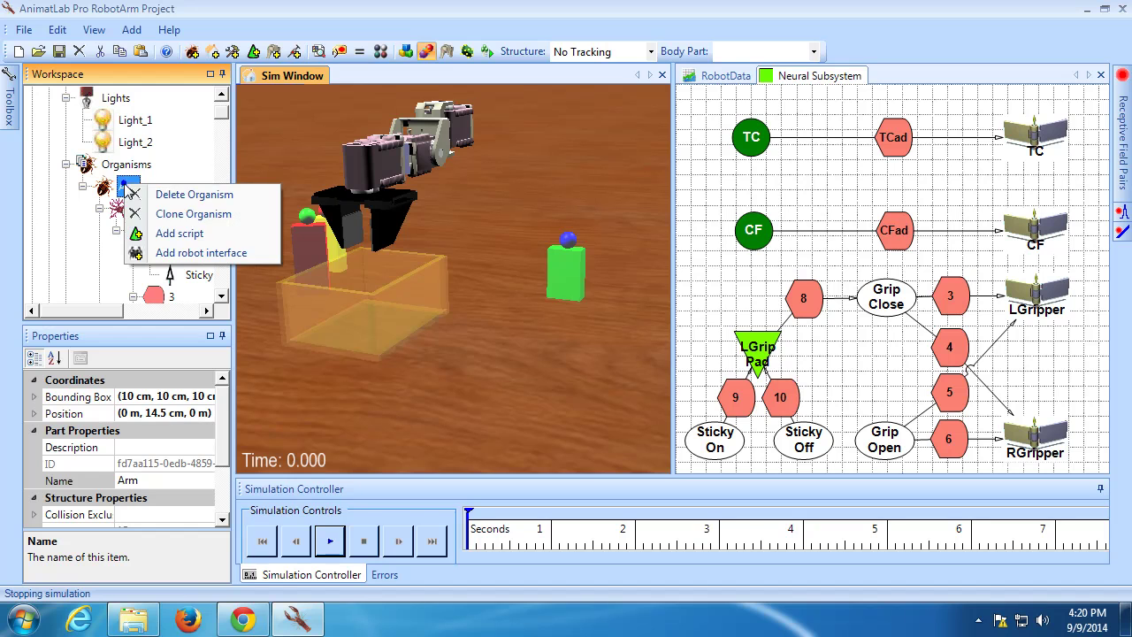
click(177, 252)
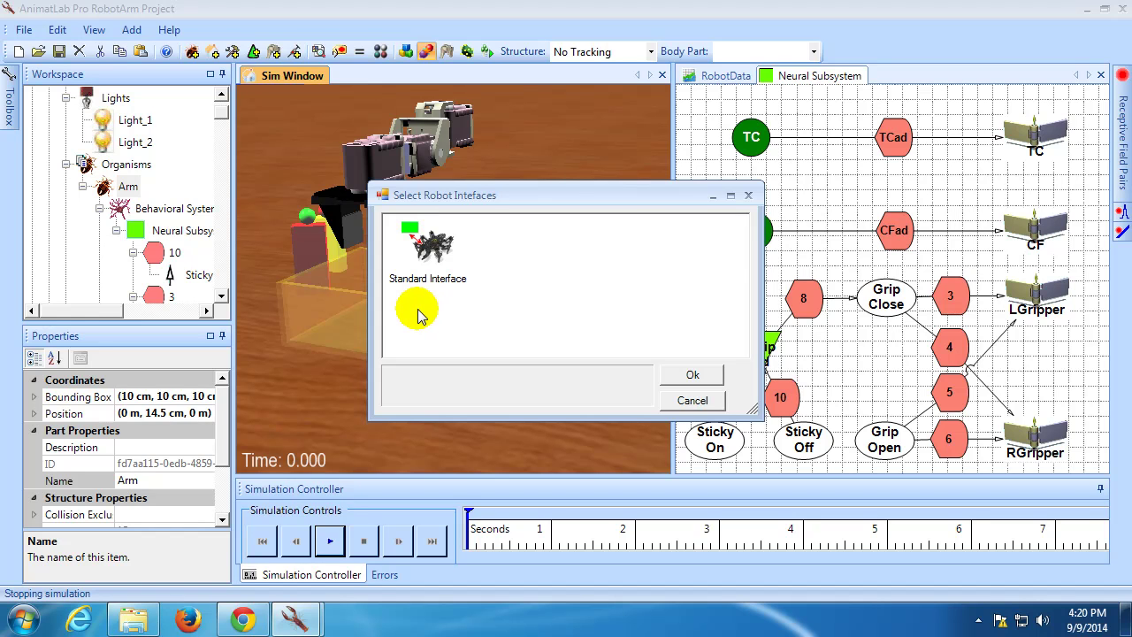
double_click(417, 243)
click(221, 198)
drag(221, 190, 225, 126)
click(103, 186)
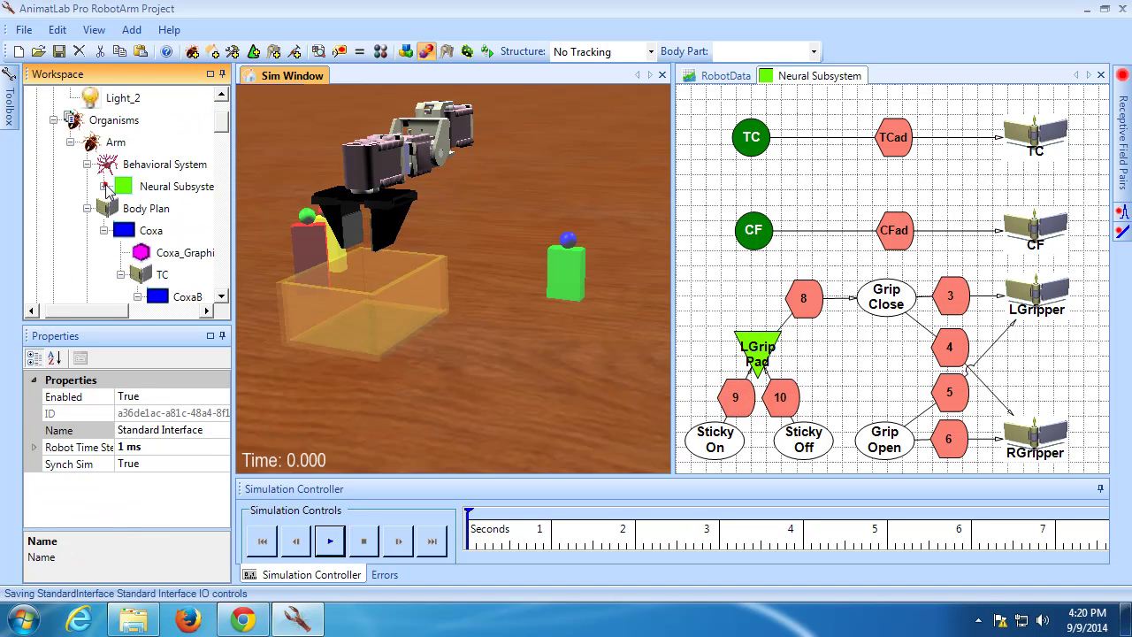
click(116, 142)
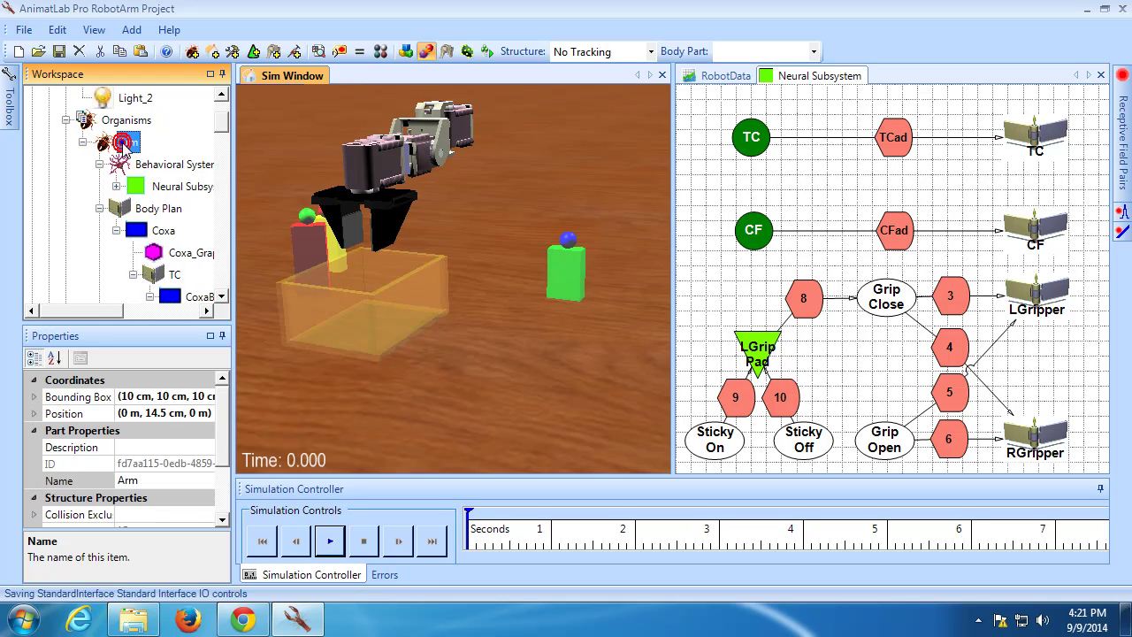
- Select the Arm's Standard Interface in the Workspace tree to show its properties
right_click(125, 143)
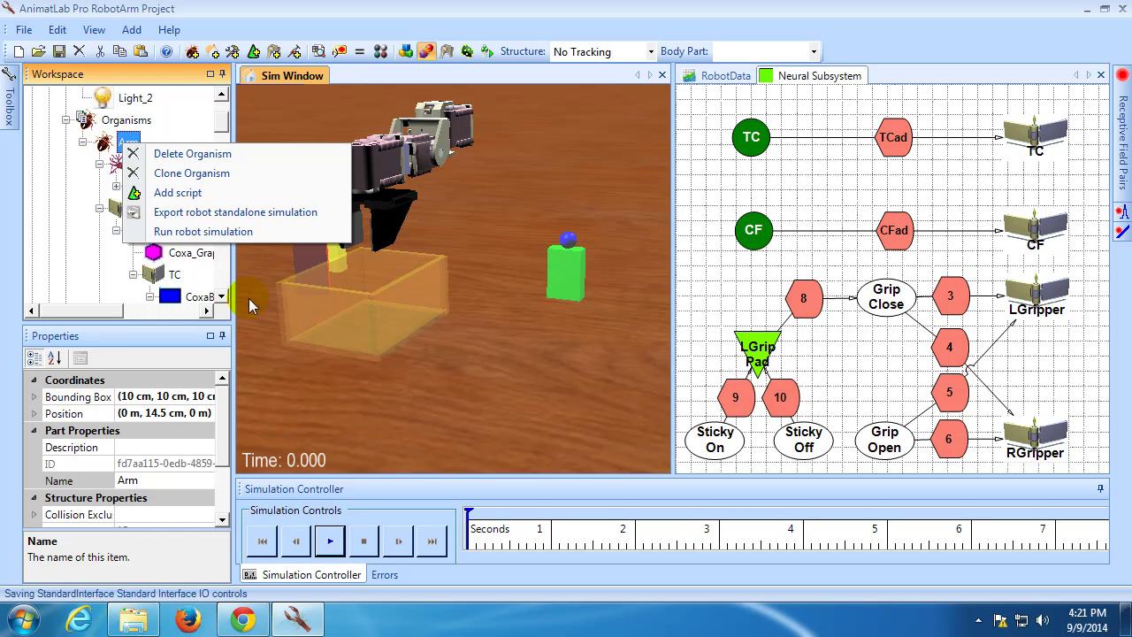
click(279, 332)
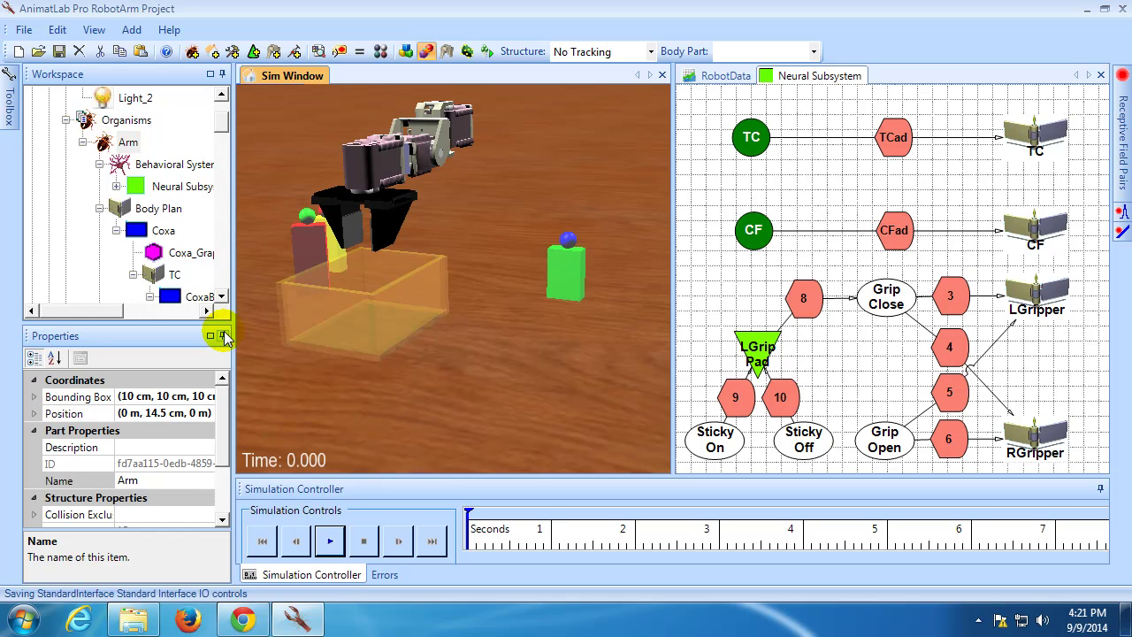
drag(221, 124, 225, 177)
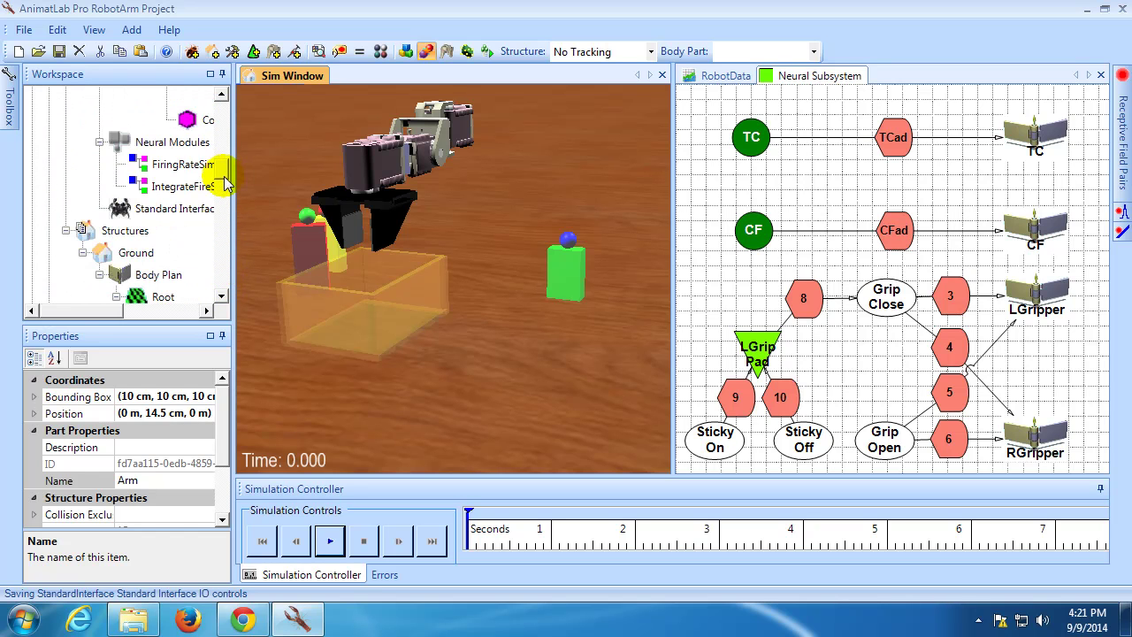
click(182, 209)
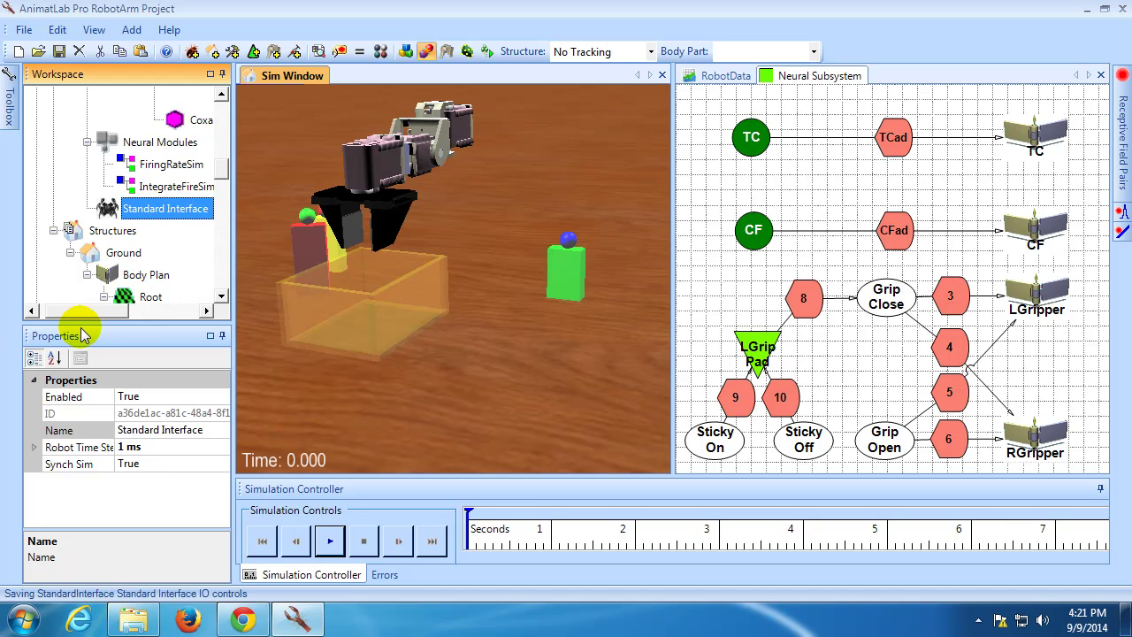
- Change the Standard Interface's Robot Time Step from 1 ms to 2 ms
click(85, 448)
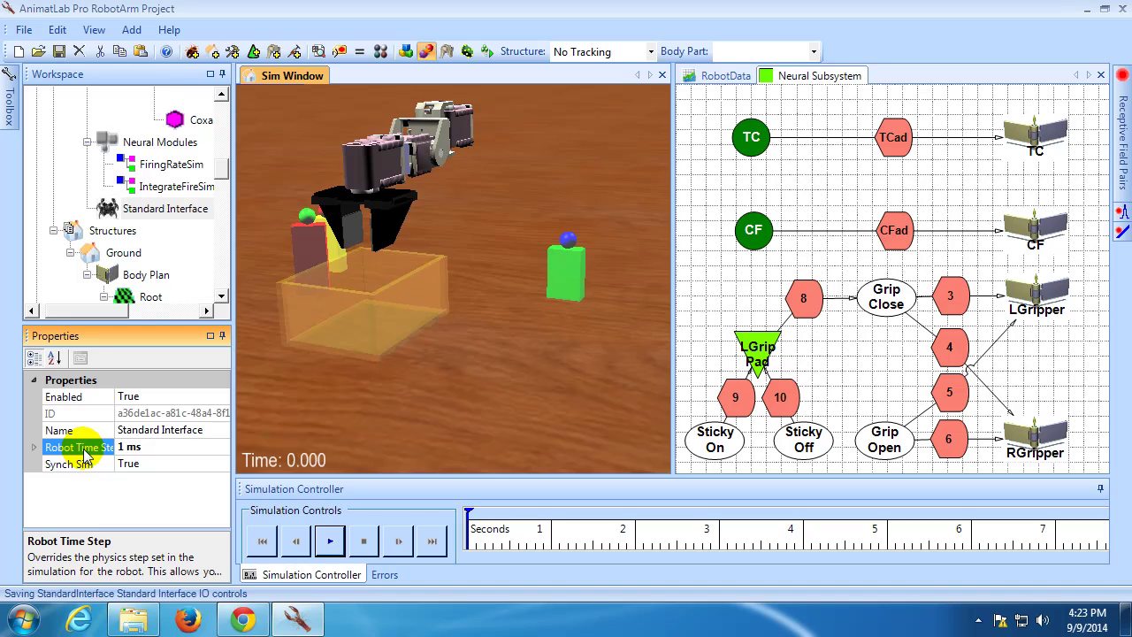
click(144, 446)
text(2)
key(Return)
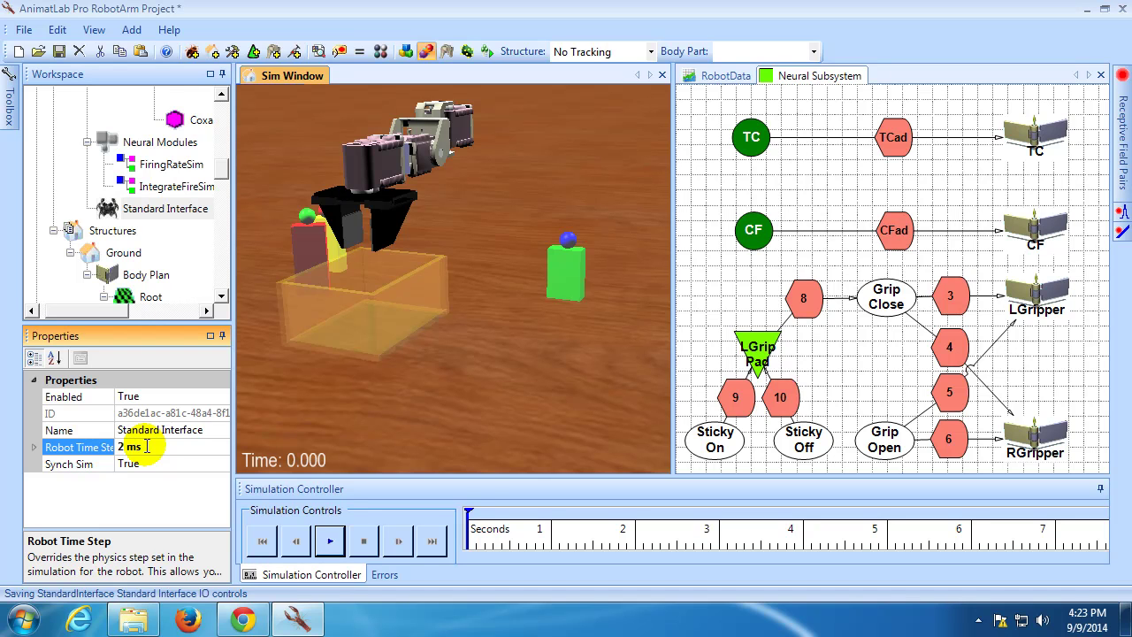
click(81, 466)
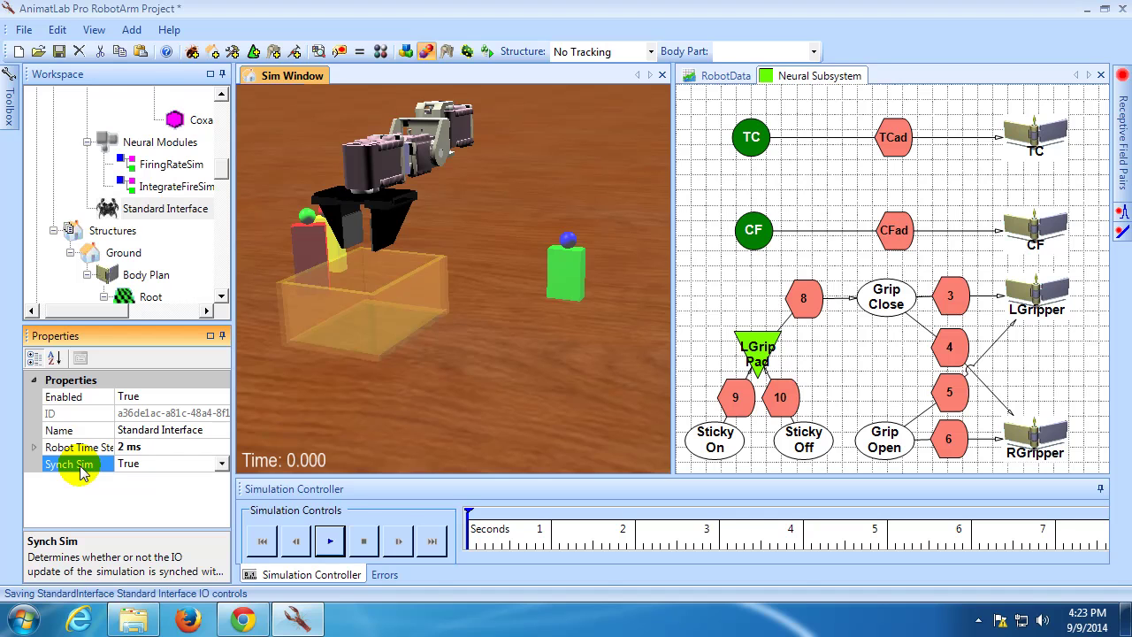
click(803, 297)
drag(222, 412, 221, 505)
click(75, 513)
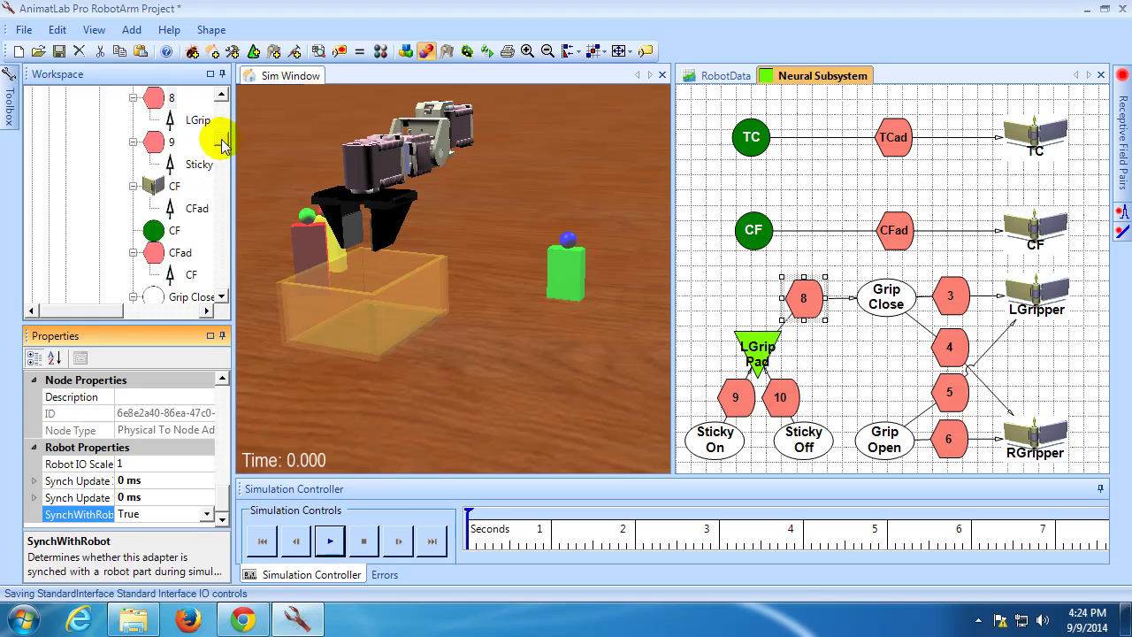
drag(221, 139, 226, 216)
click(173, 164)
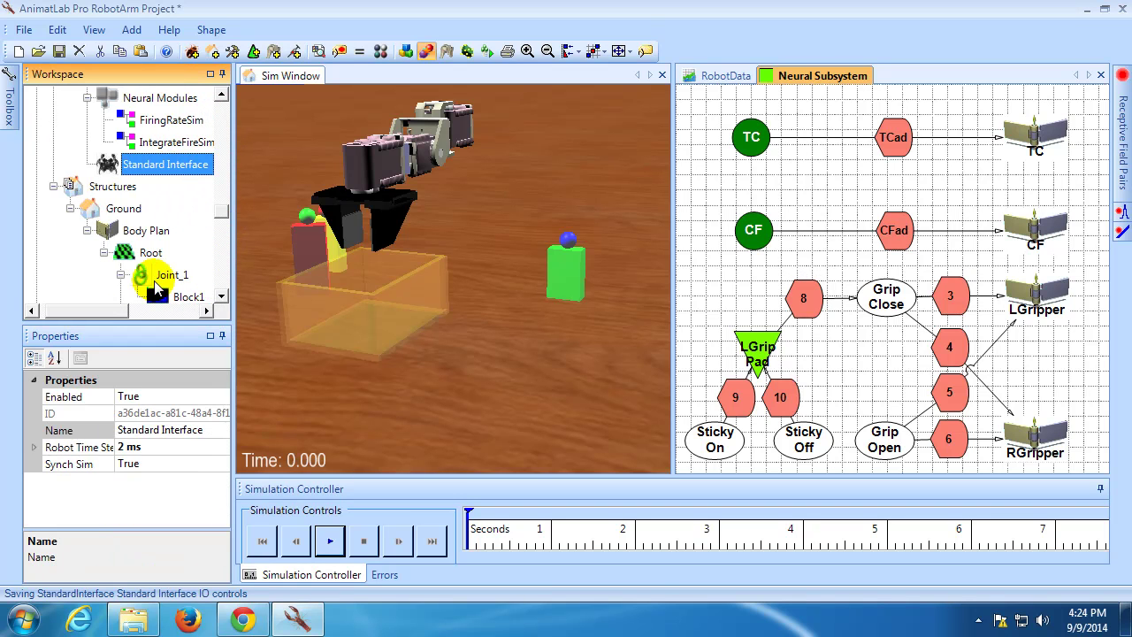
- Add a Firmata Controller IO control under the Arm's Standard Interface
right_click(153, 170)
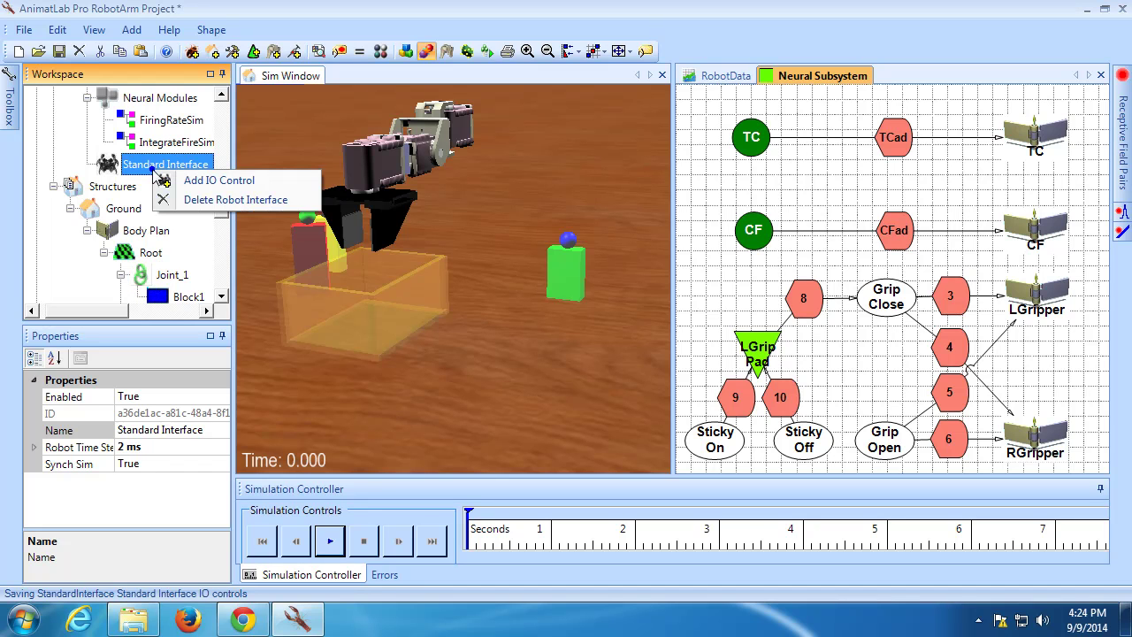
click(196, 181)
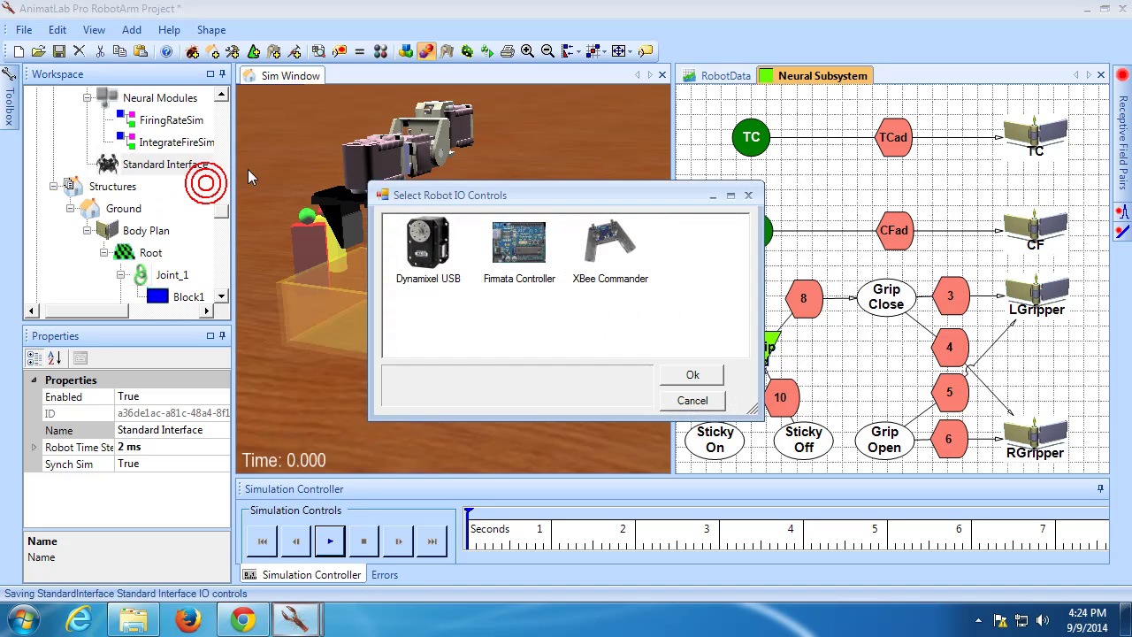
click(520, 251)
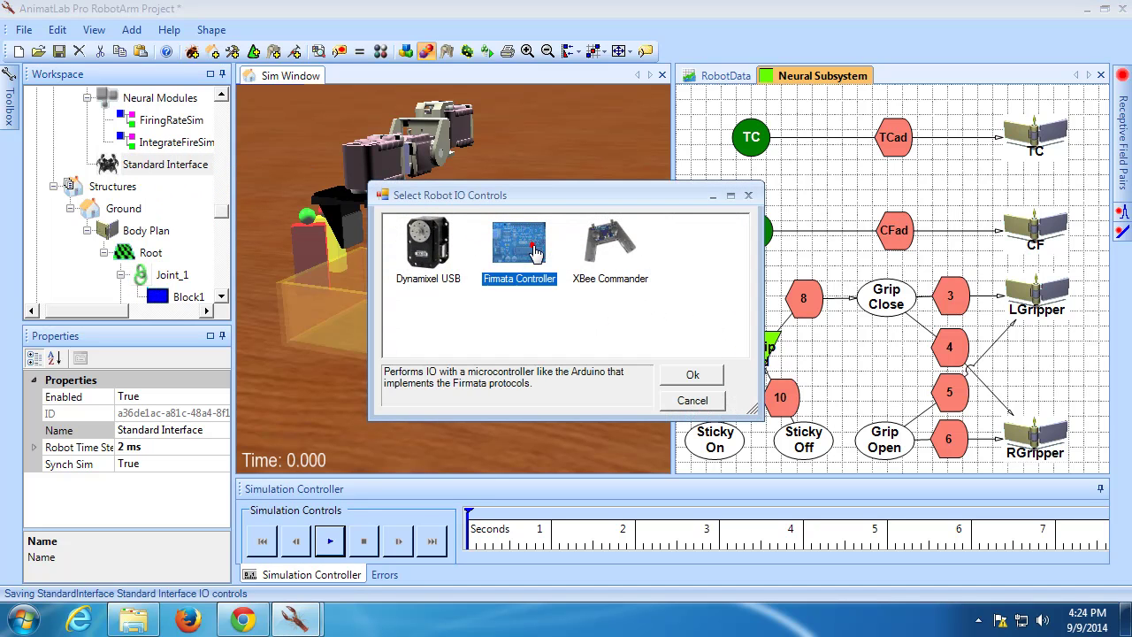
click(694, 374)
click(81, 416)
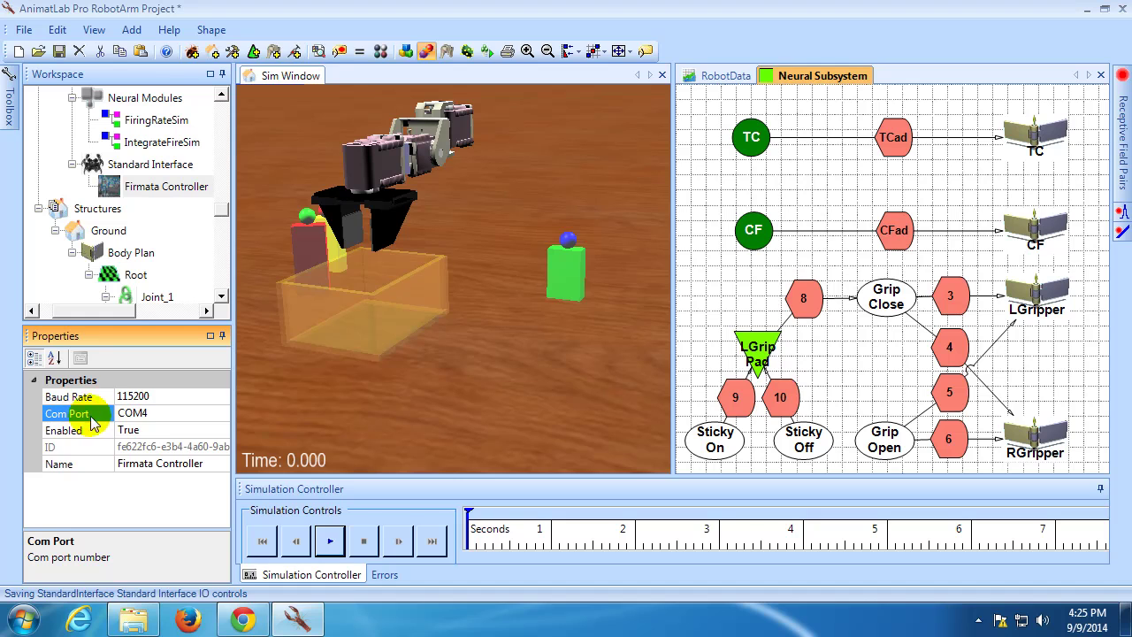
- Change the Firmata Controller's Com Port from 4 to 6
click(161, 412)
key(BackSpace)
text(6)
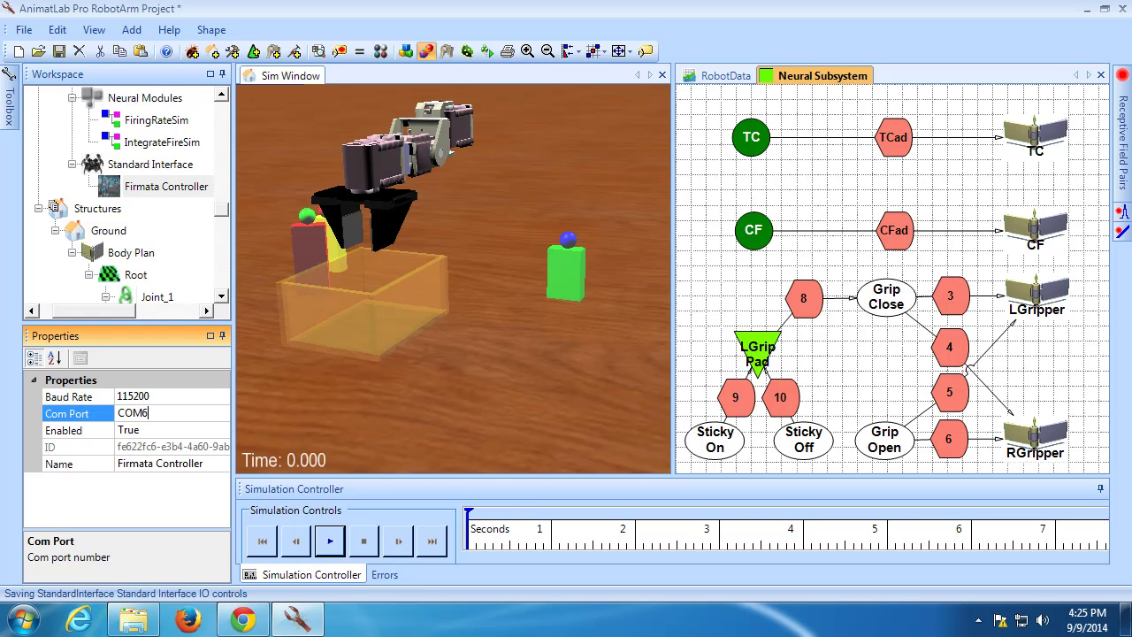
click(84, 401)
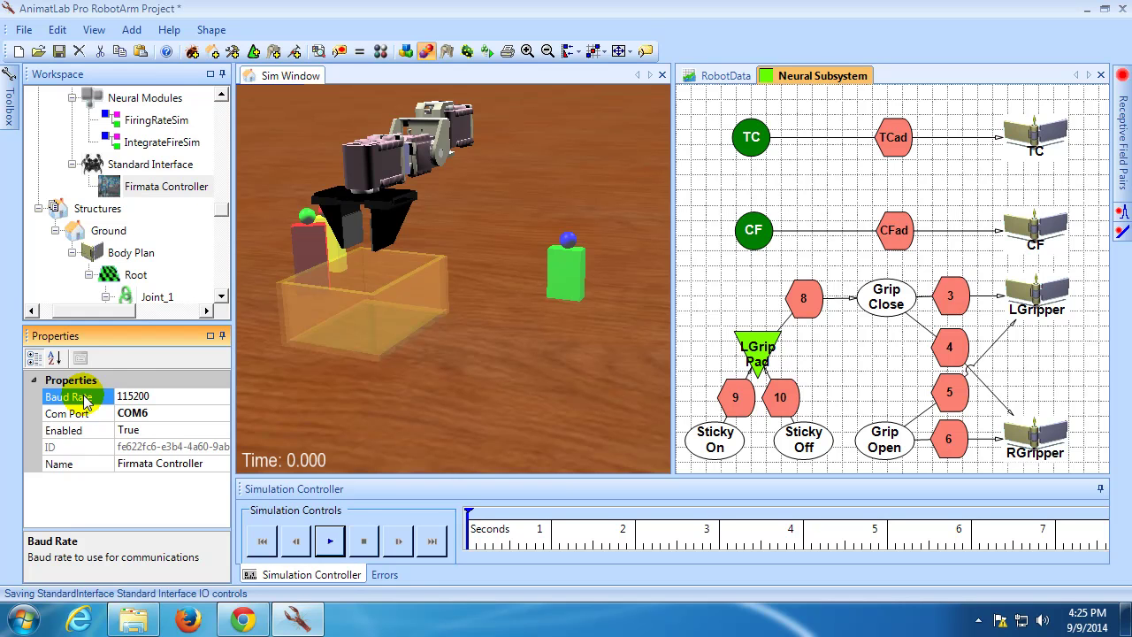
- Add a Dynamixel Hinge Servo part to the Firmata Controller
right_click(169, 187)
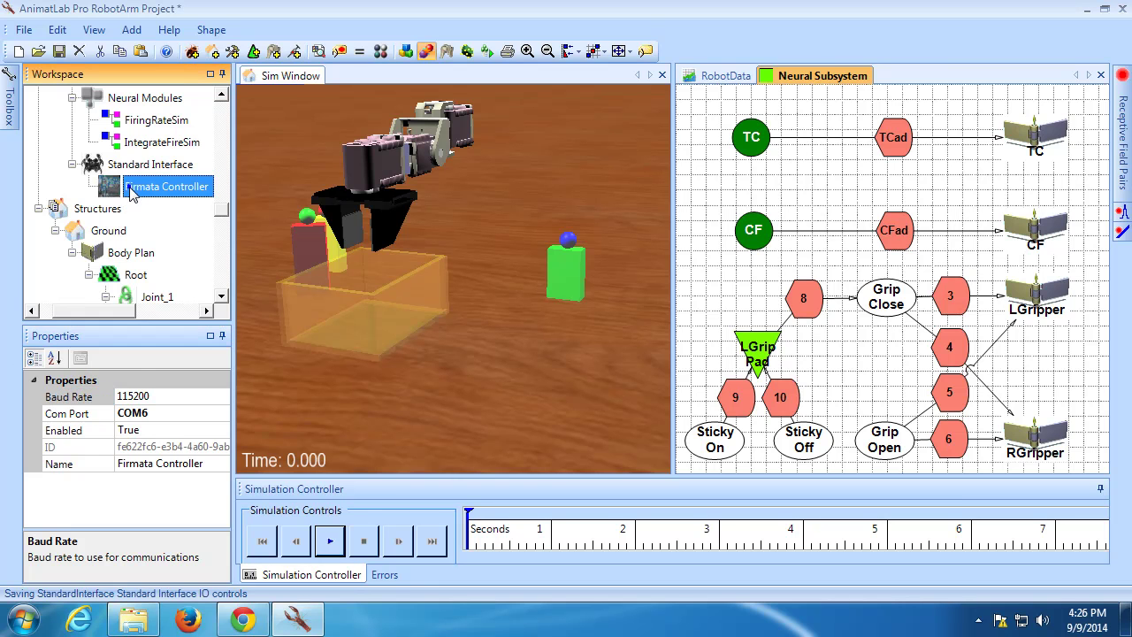
click(174, 198)
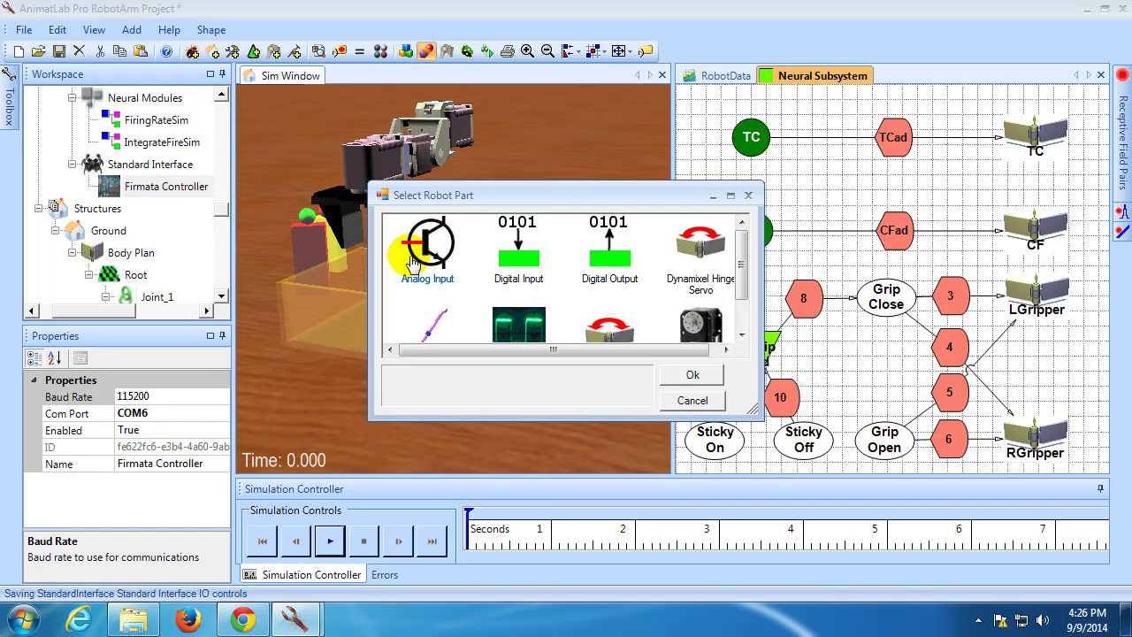
click(412, 263)
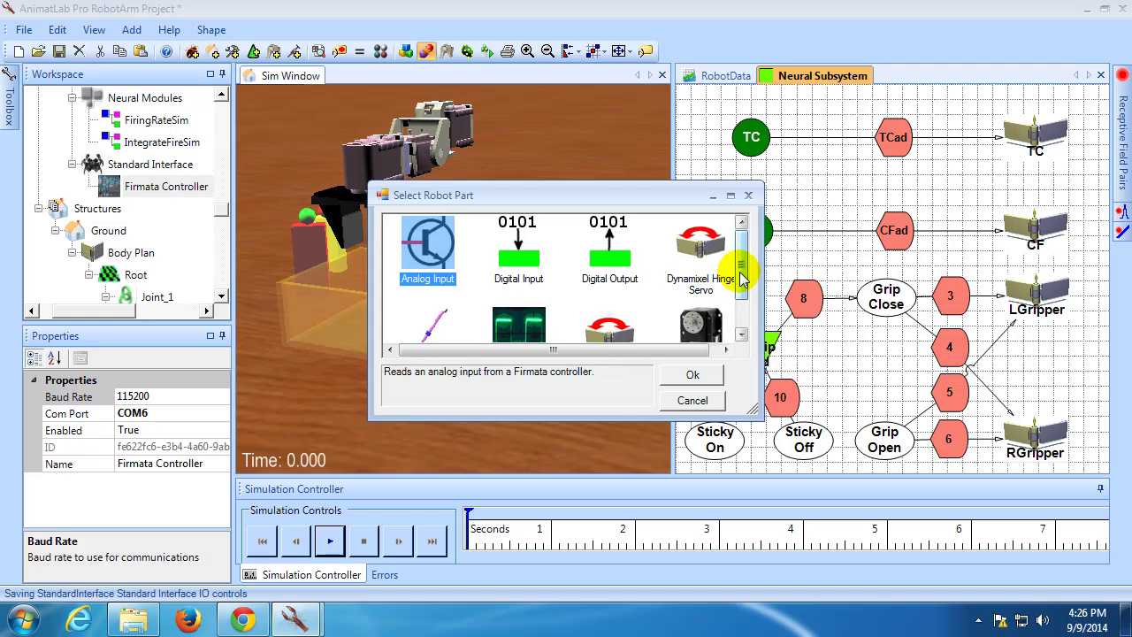
scroll(732, 265, down, 1)
click(522, 290)
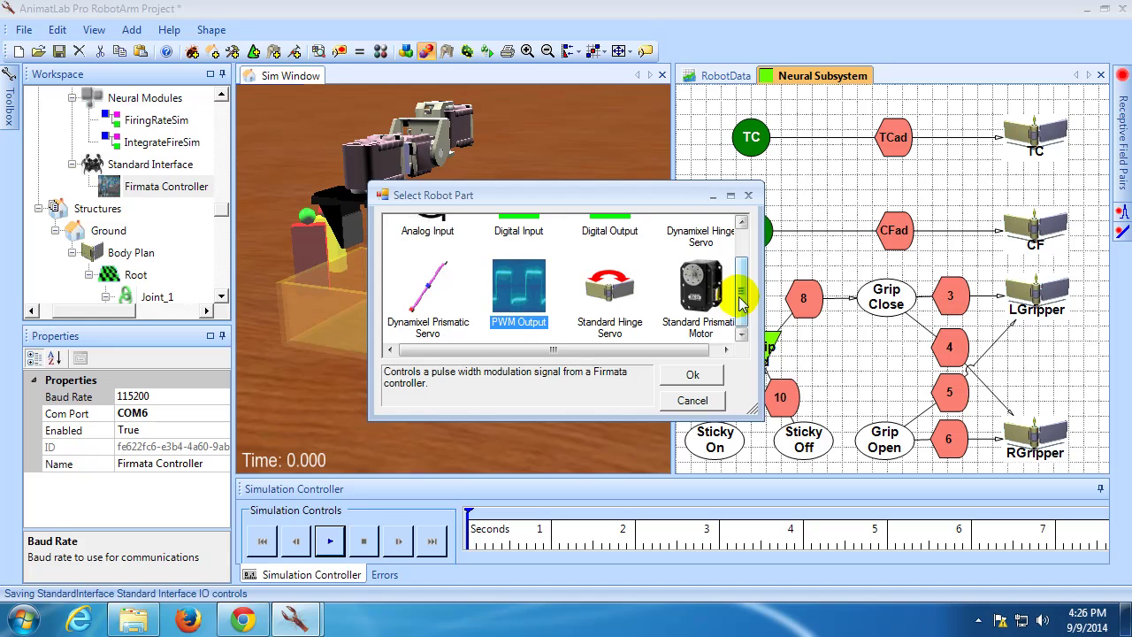
drag(739, 296, 742, 270)
click(701, 255)
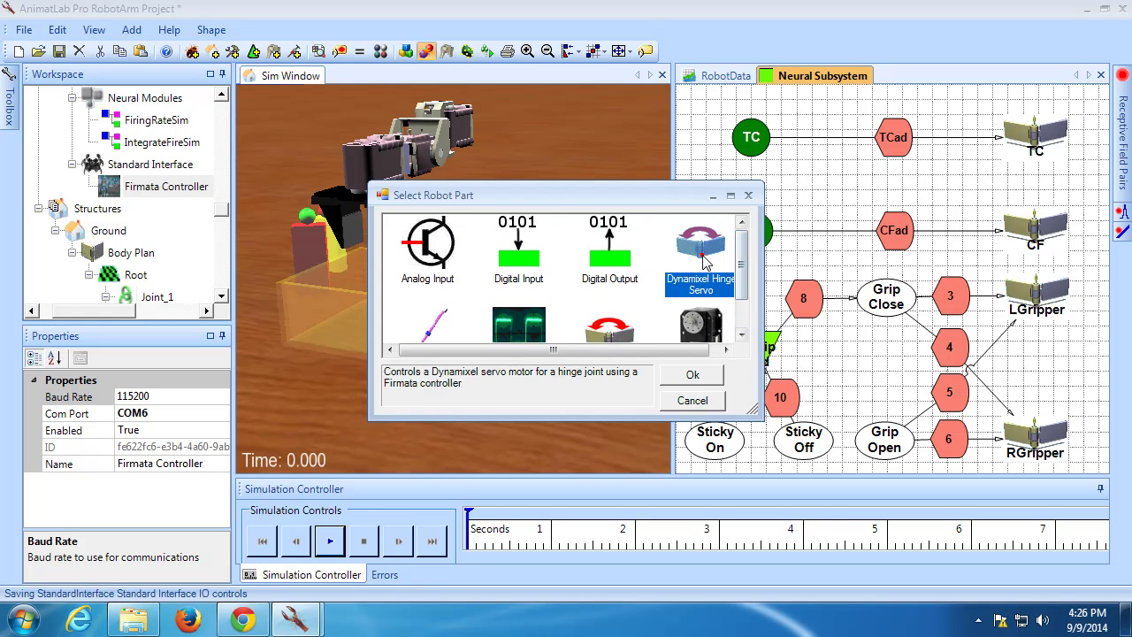
click(697, 376)
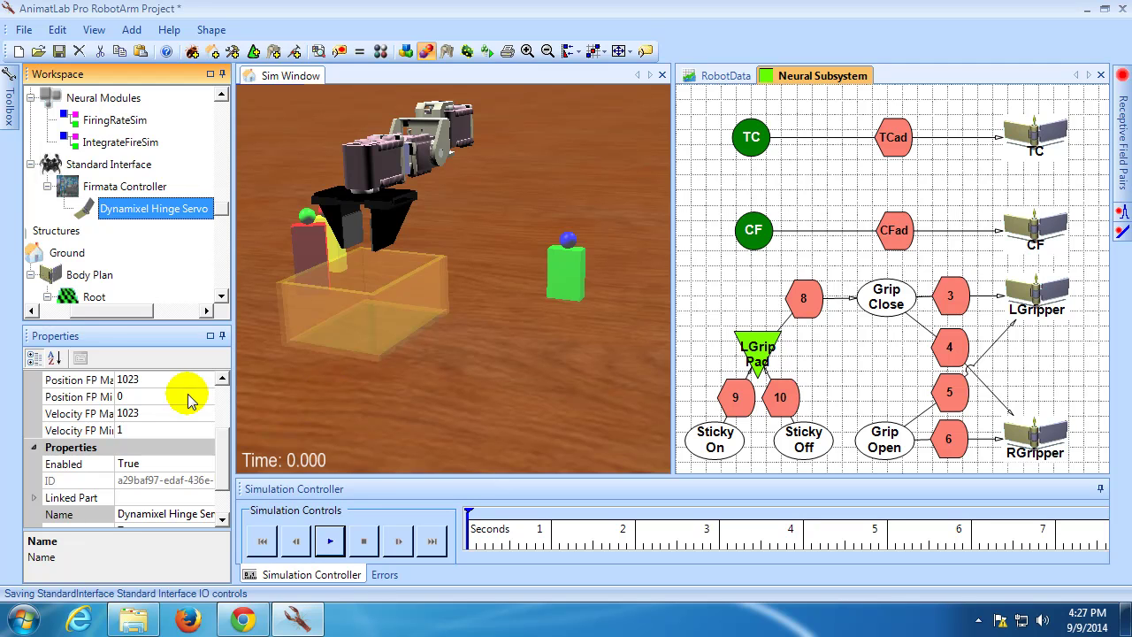
drag(222, 442, 228, 402)
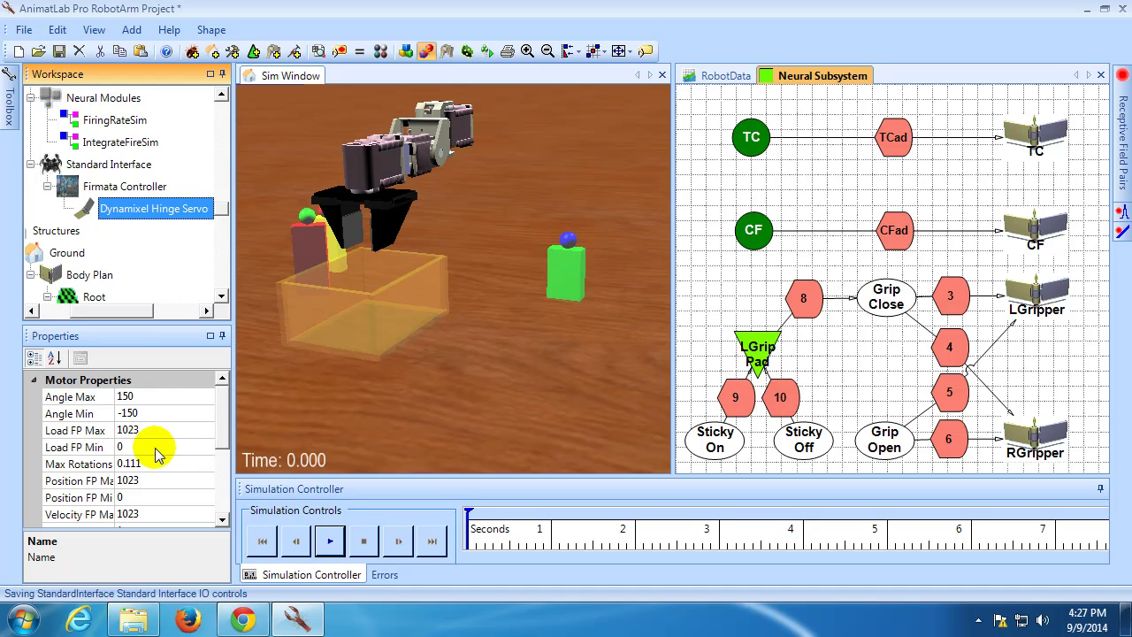
drag(220, 389, 228, 478)
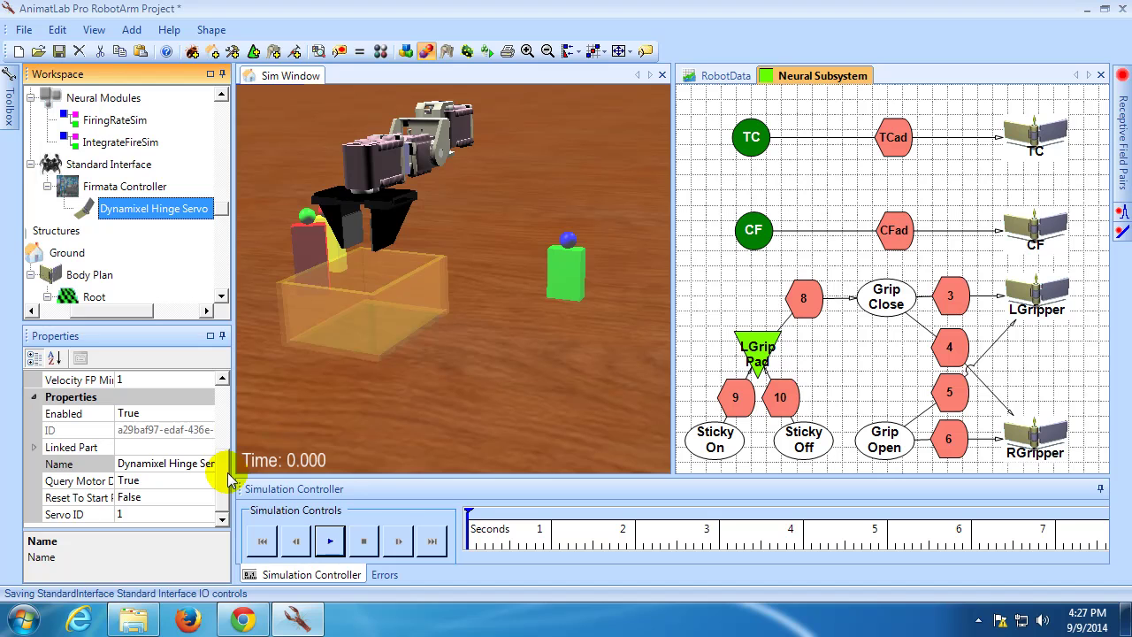
click(99, 516)
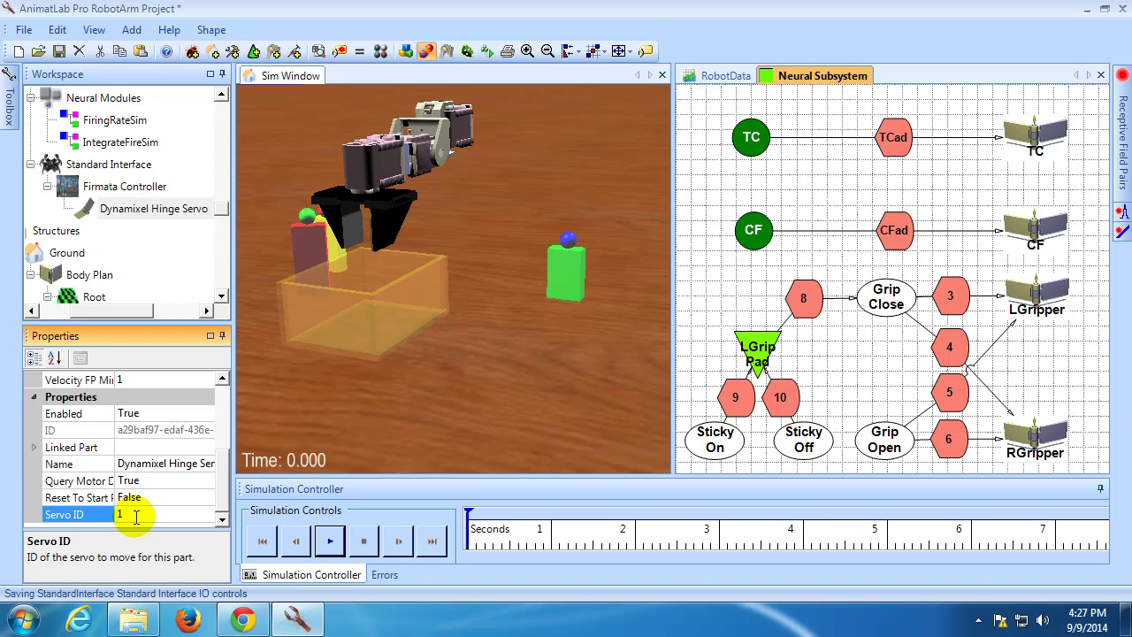
- Set the hinge servo's Linked Part to the TC joint and check Query Motor Data
click(82, 448)
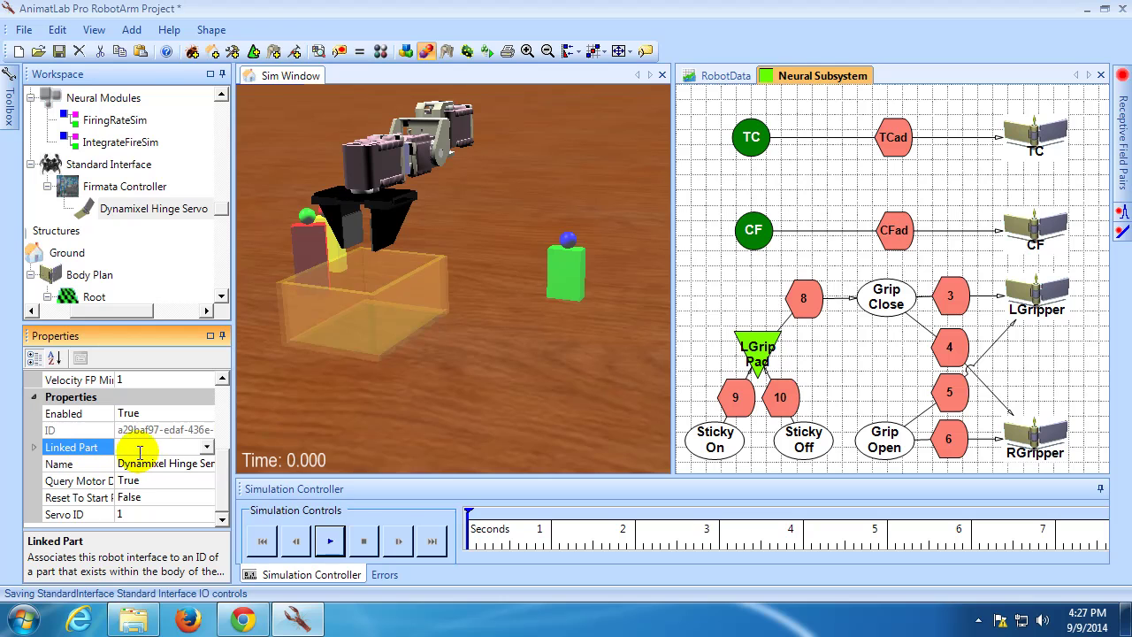
click(206, 447)
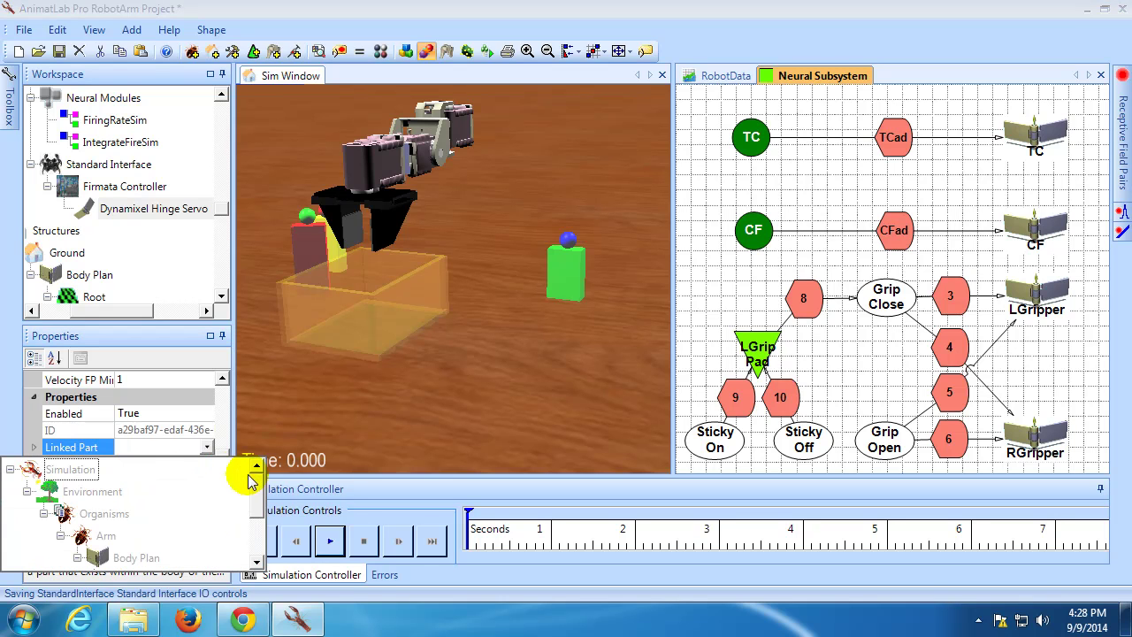
scroll(250, 504, down, 2)
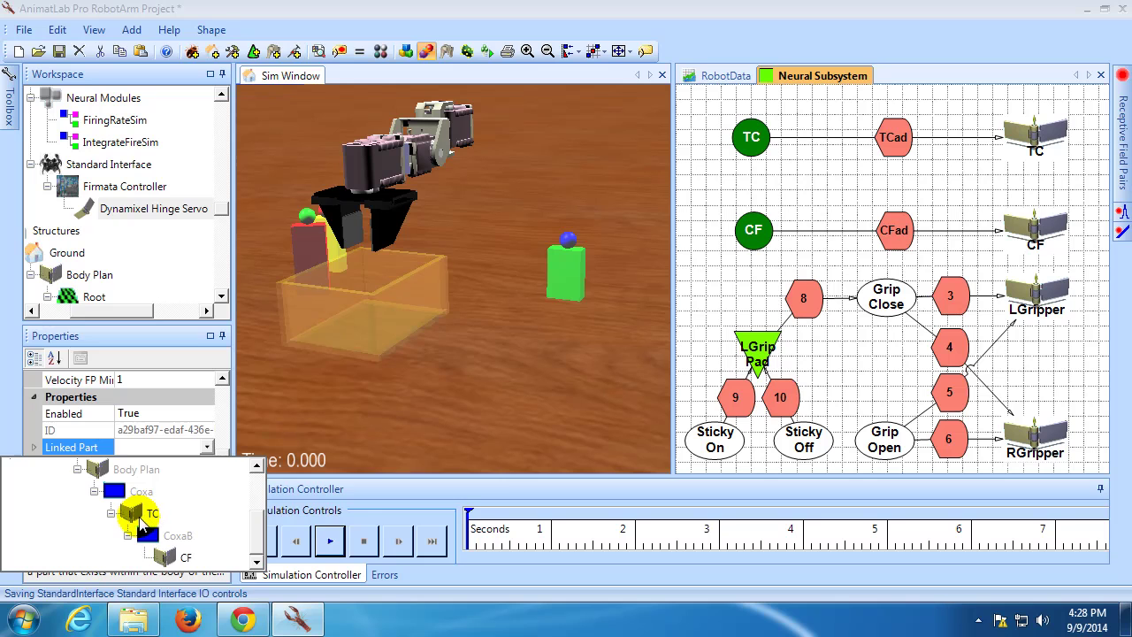
click(139, 519)
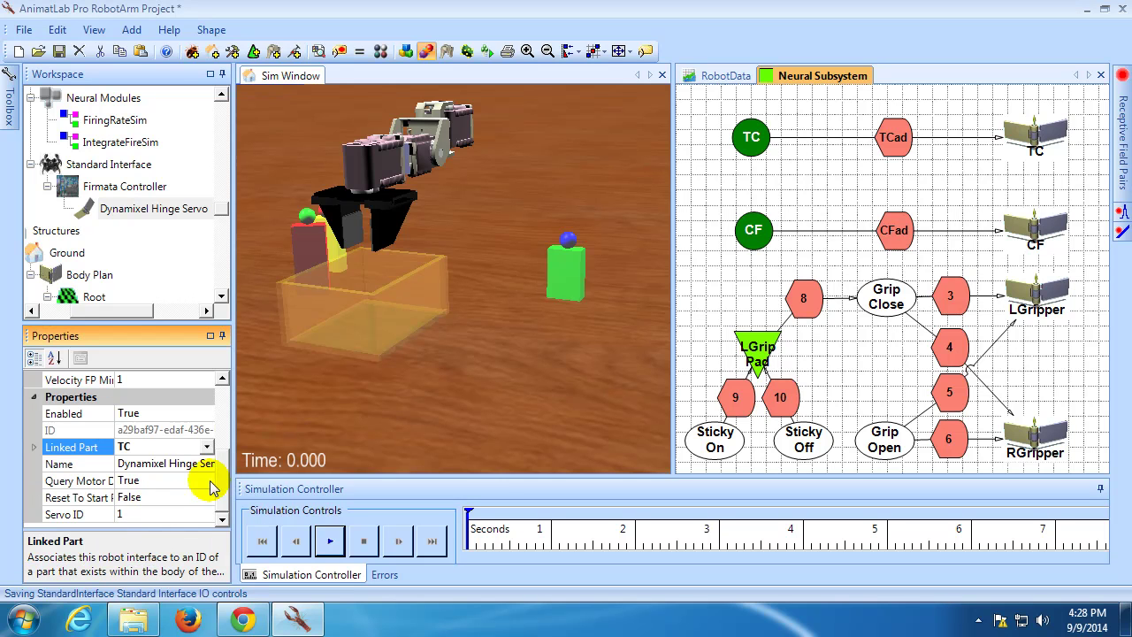
click(78, 480)
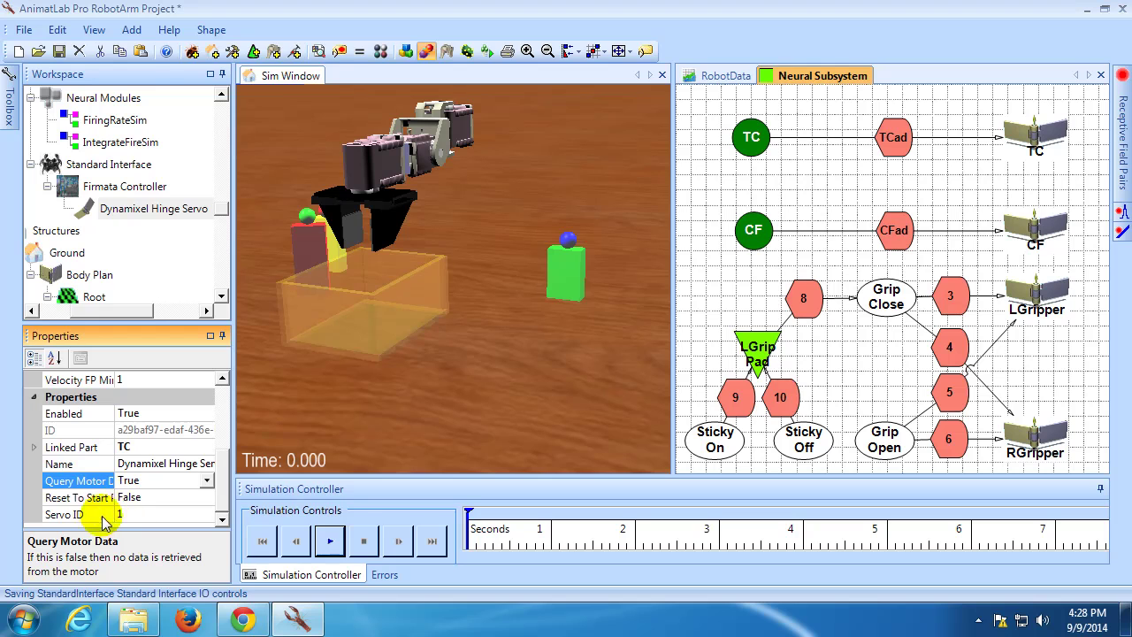
click(73, 497)
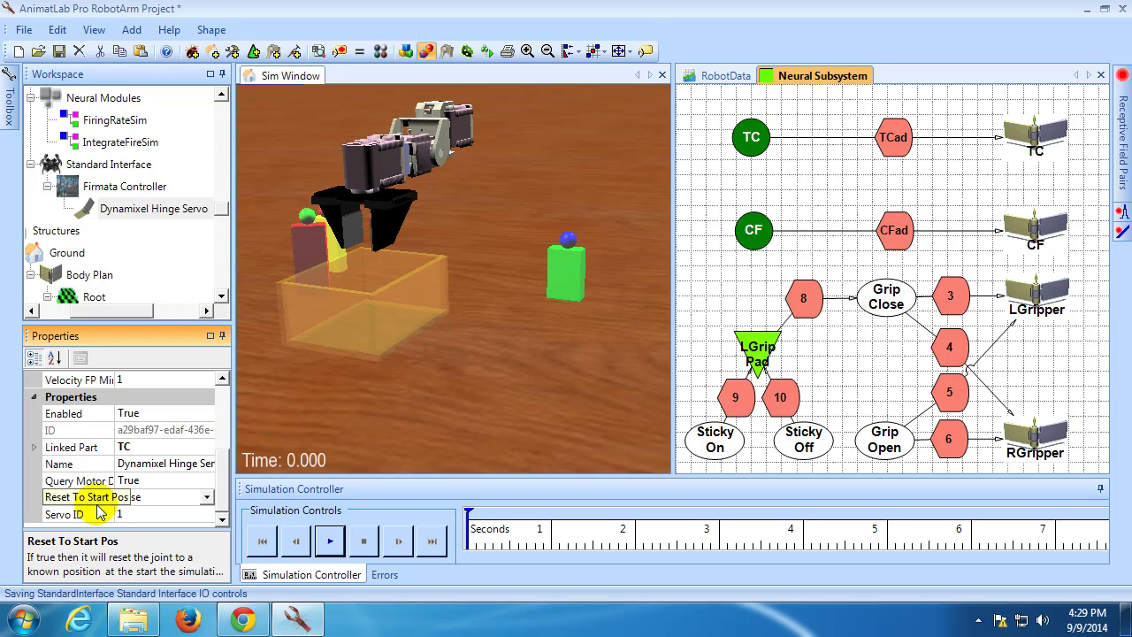
click(101, 498)
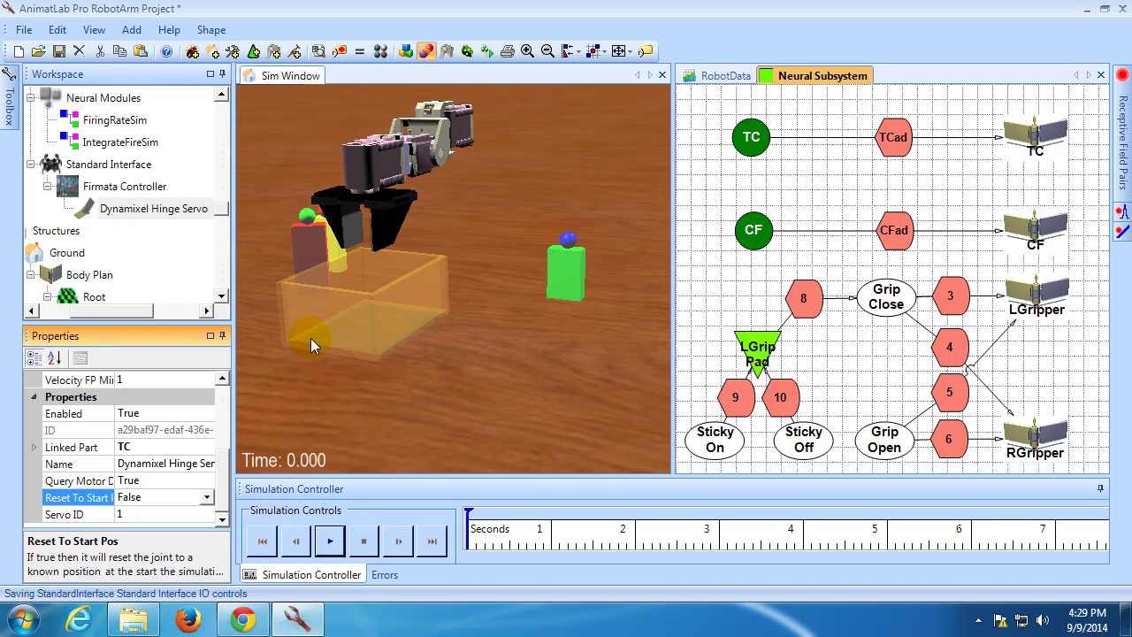
- Add a second Dynamixel Hinge Servo to the Firmata Controller
right_click(128, 185)
click(159, 186)
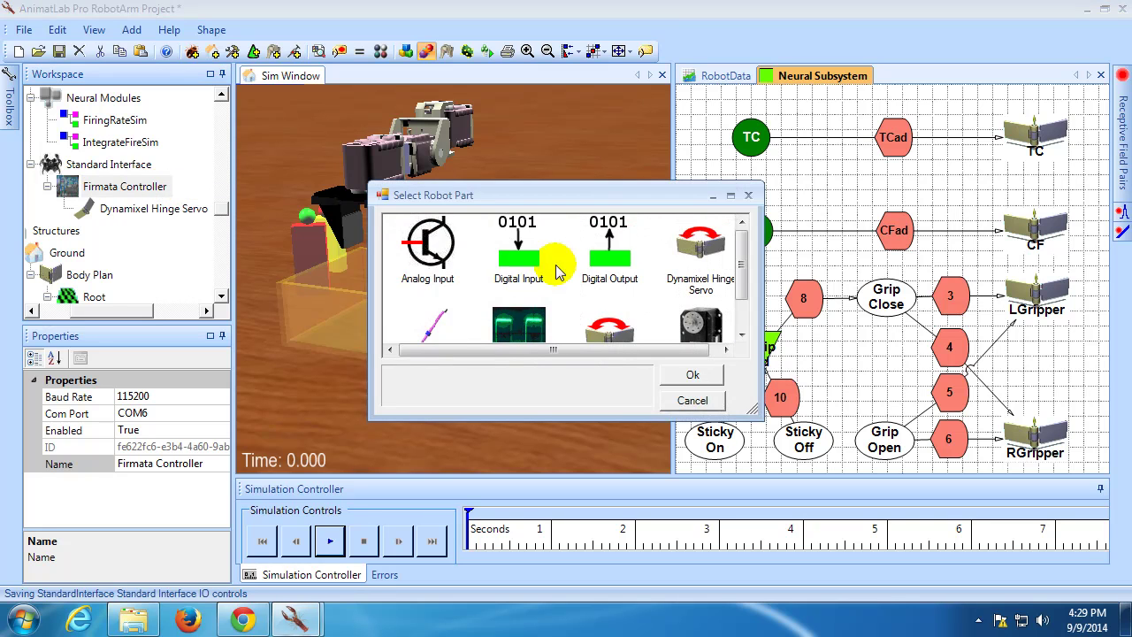
double_click(694, 250)
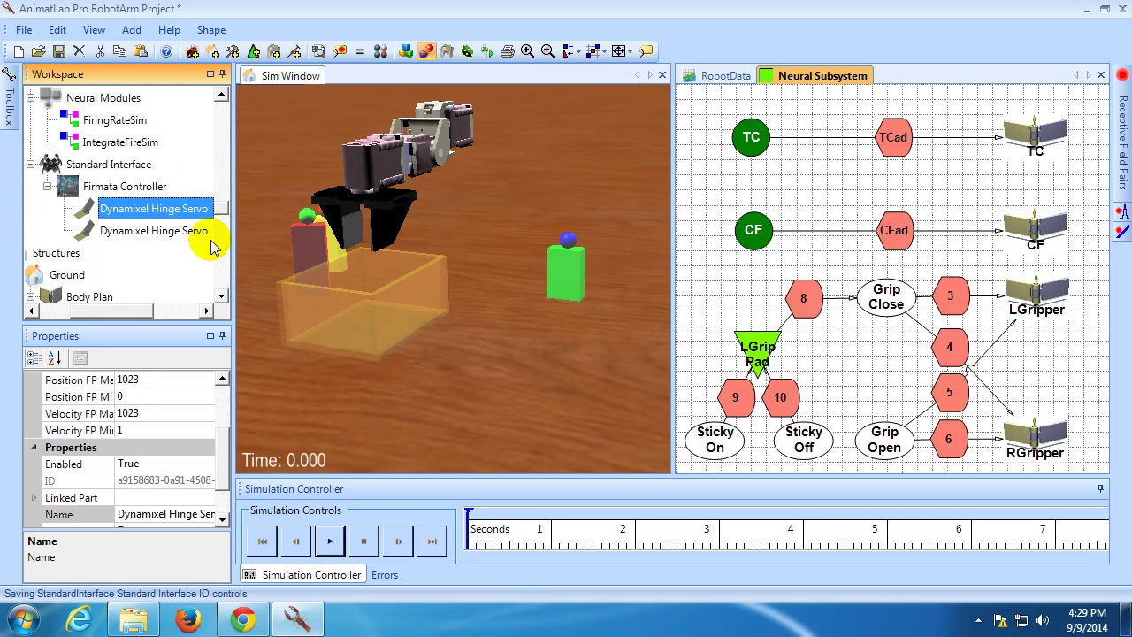
- Rename the original TC-linked servo to TC
click(177, 231)
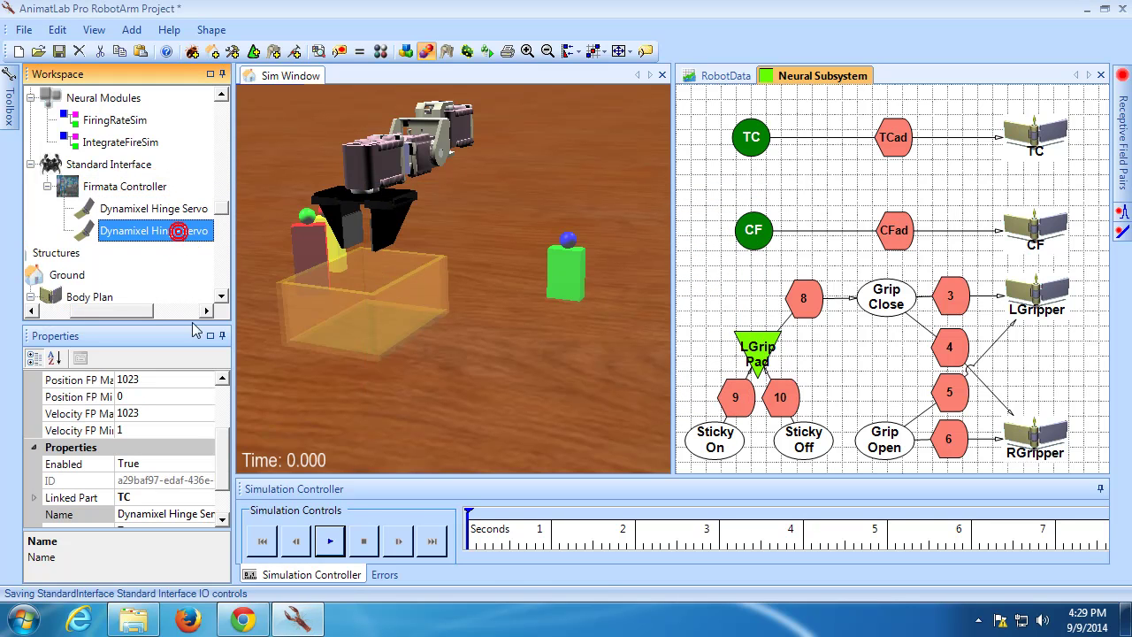
click(201, 515)
click(202, 515)
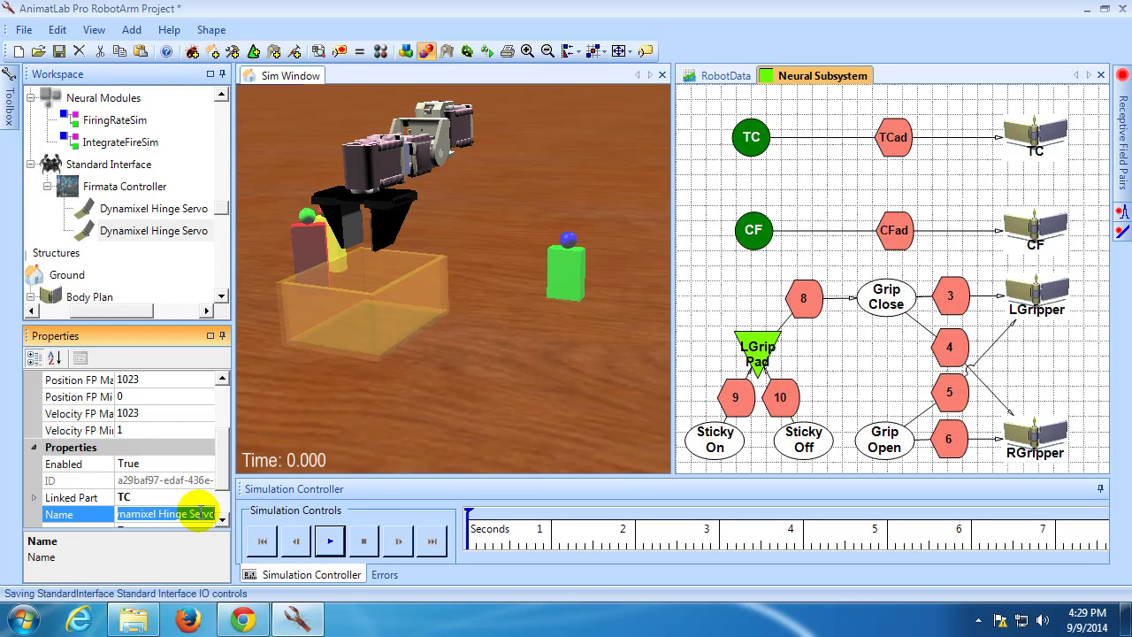
text(TC)
key(Return)
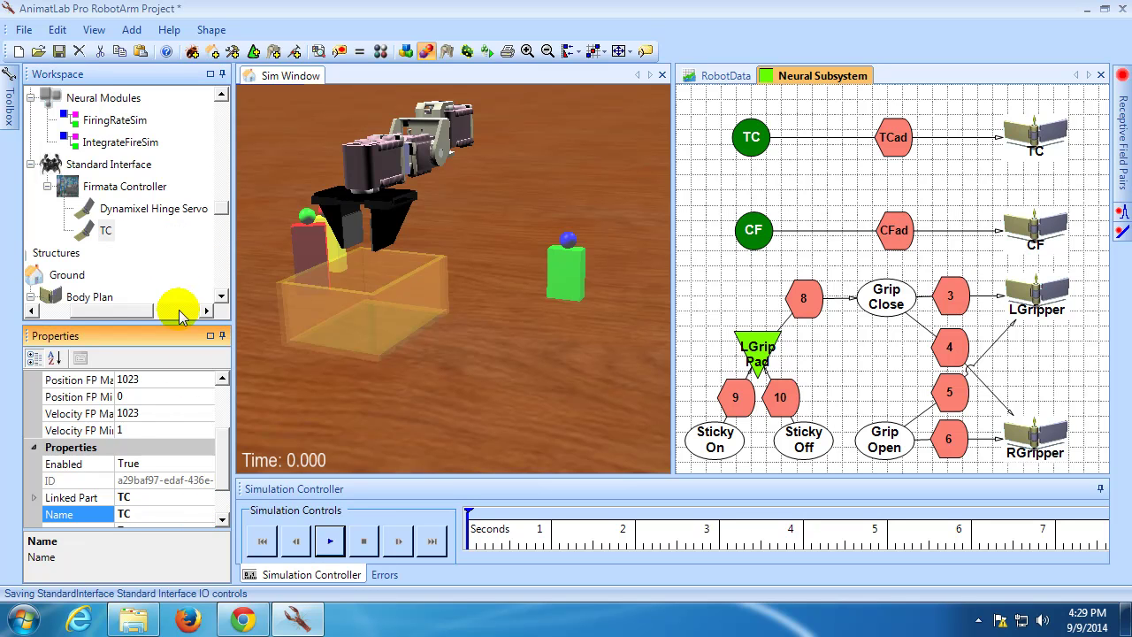
- Rename the newly added hinge servo to CF
click(137, 209)
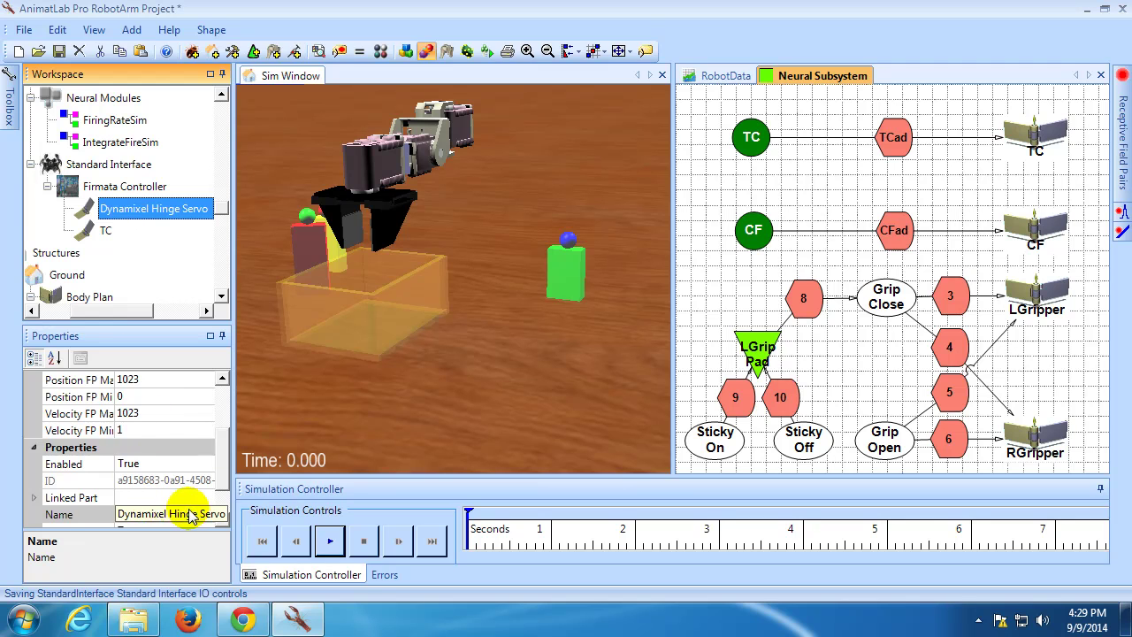
scroll(159, 495, down, 1)
click(175, 463)
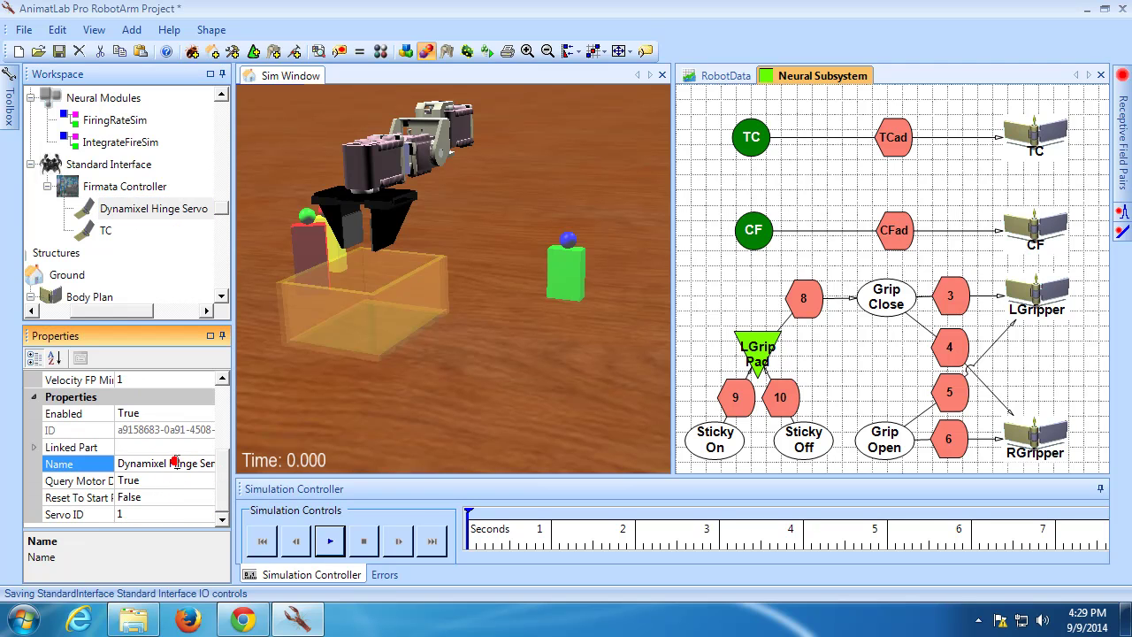
click(176, 464)
text(CF)
key(Return)
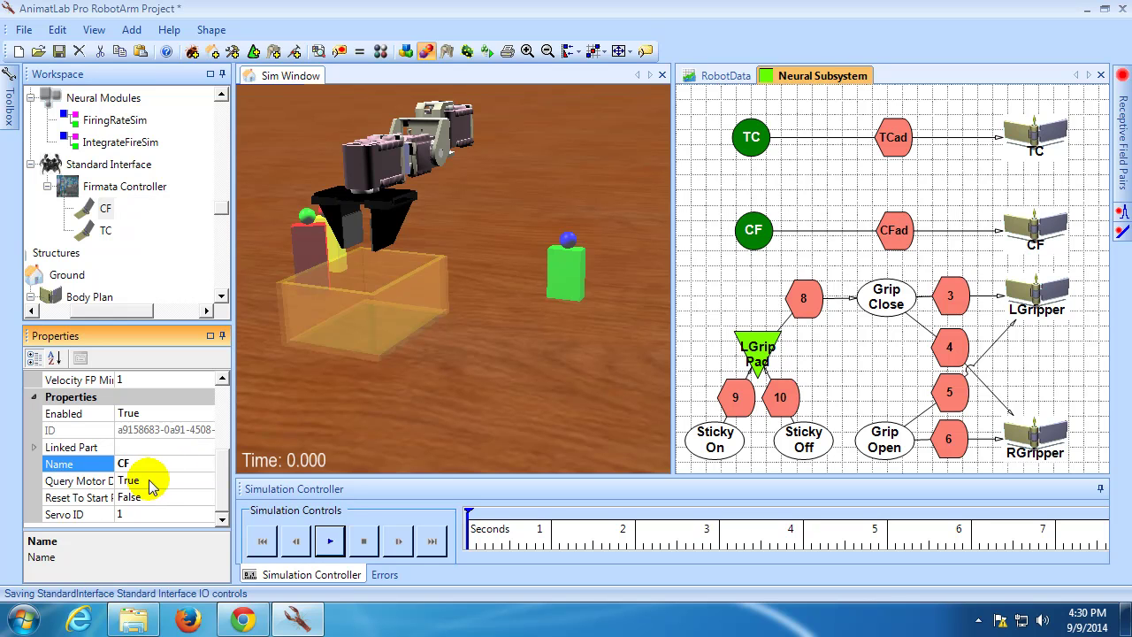
- Give the CF servo Servo ID 2 and link it to the CF joint
click(145, 512)
text(2)
click(194, 447)
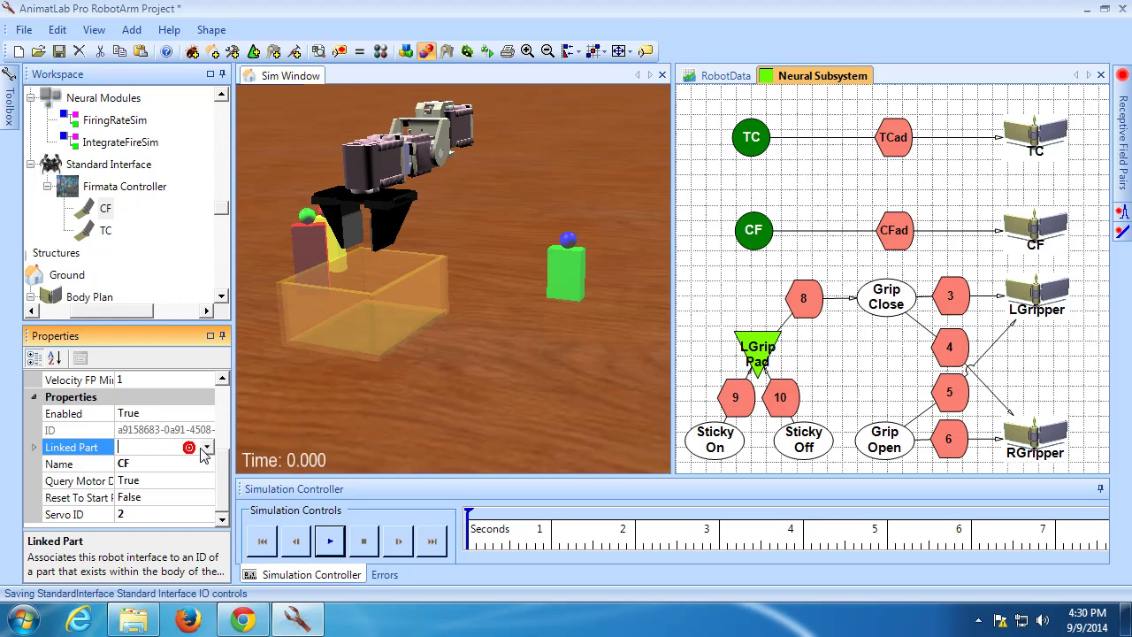
click(204, 449)
scroll(240, 491, down, 3)
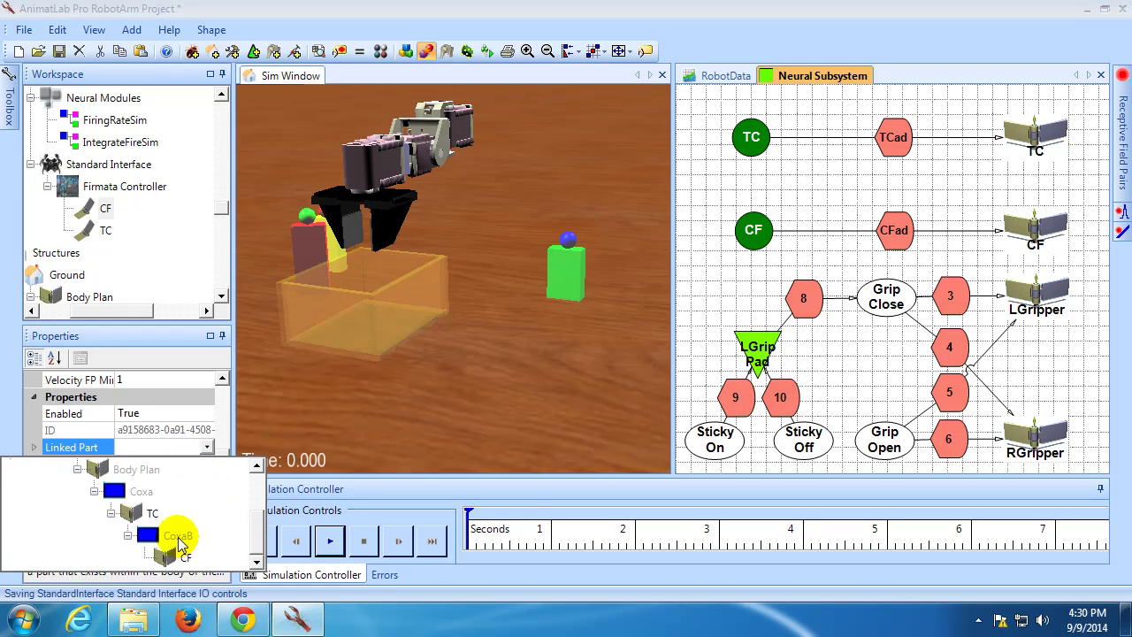
click(174, 555)
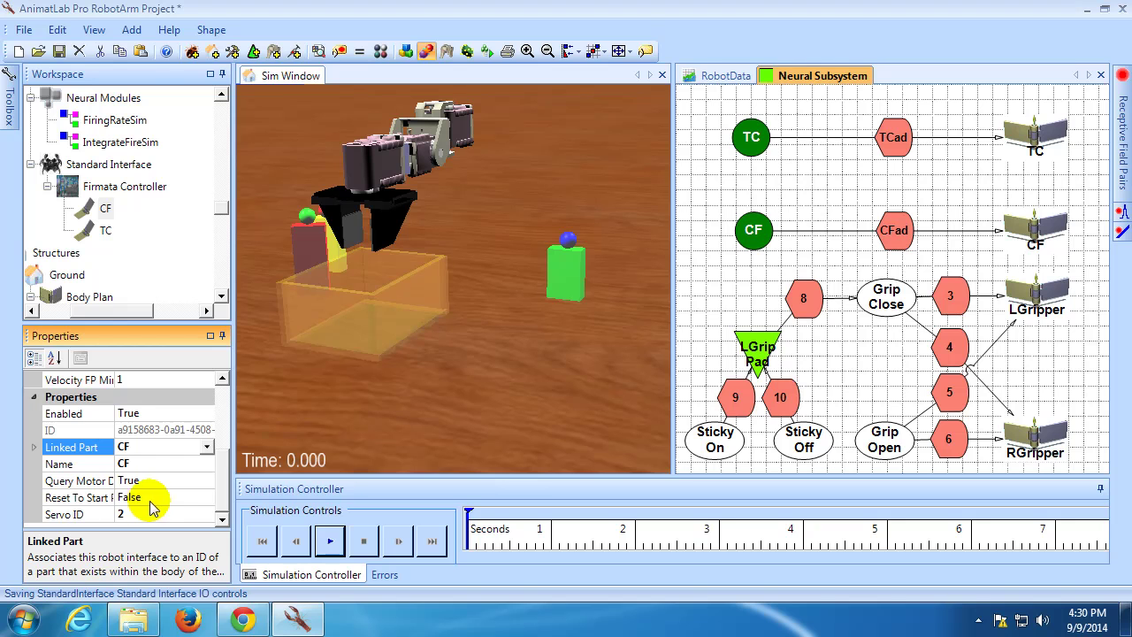
- Add a Dynamixel Prismatic Servo to the Firmata Controller
right_click(124, 187)
click(168, 194)
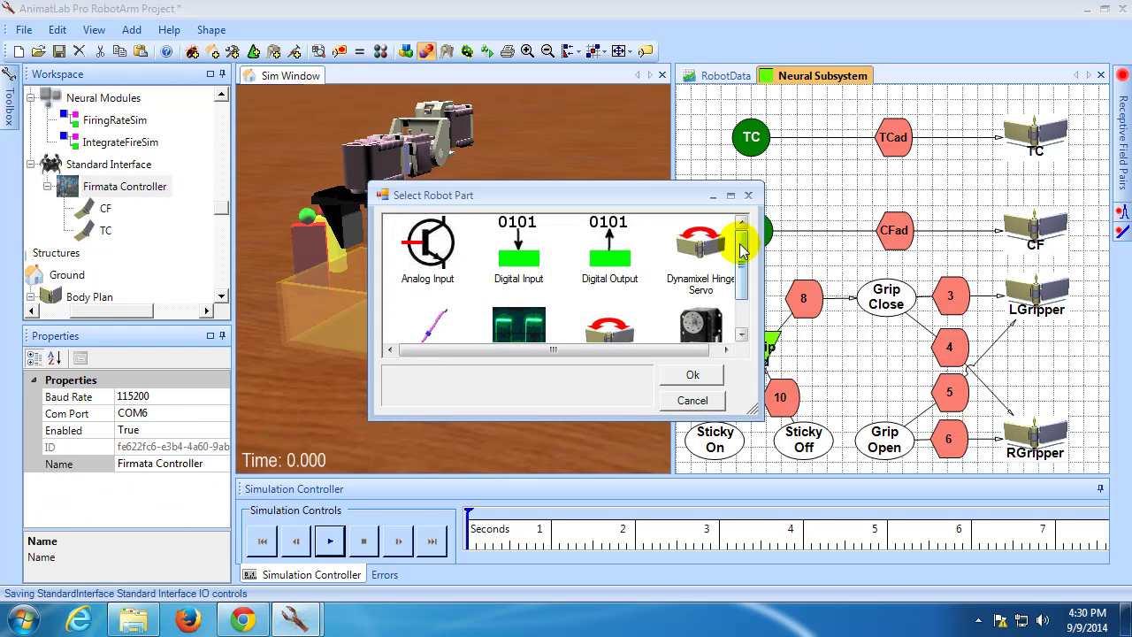
drag(739, 243, 742, 299)
double_click(428, 285)
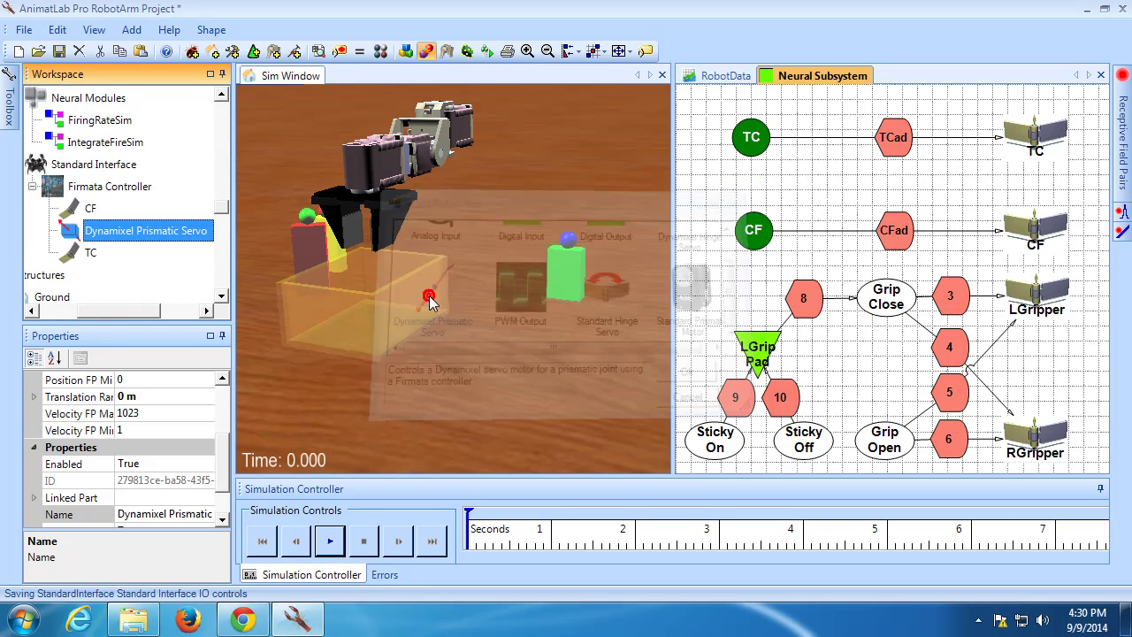
scroll(221, 459, down, 3)
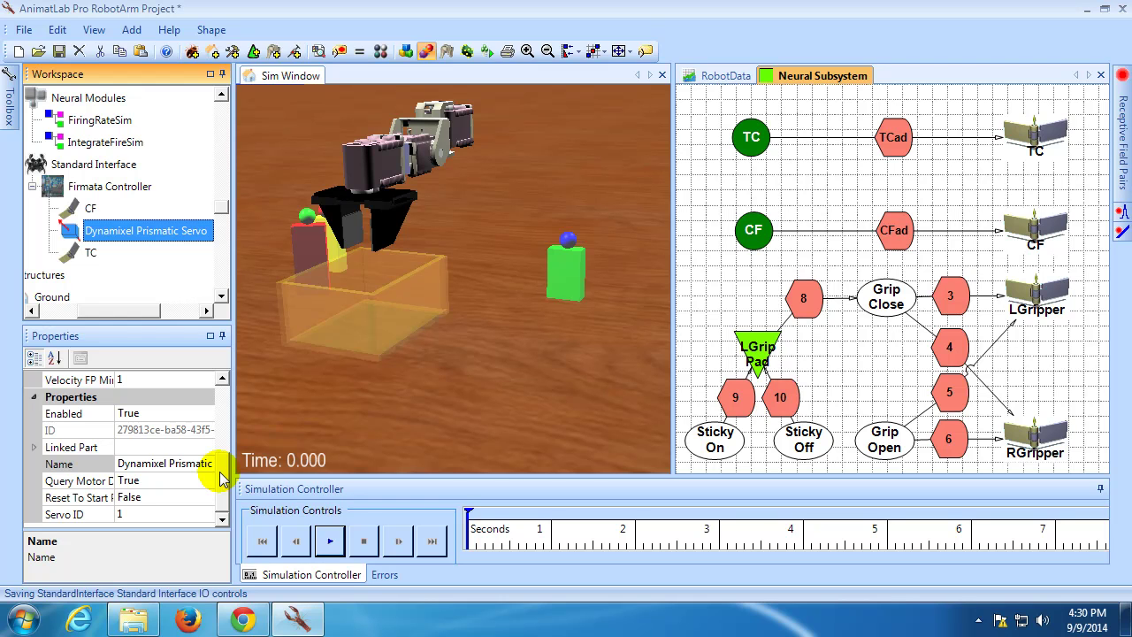
scroll(223, 442, up, 2)
- Set the prismatic servo's Translation Range to 2.3 cm
click(80, 448)
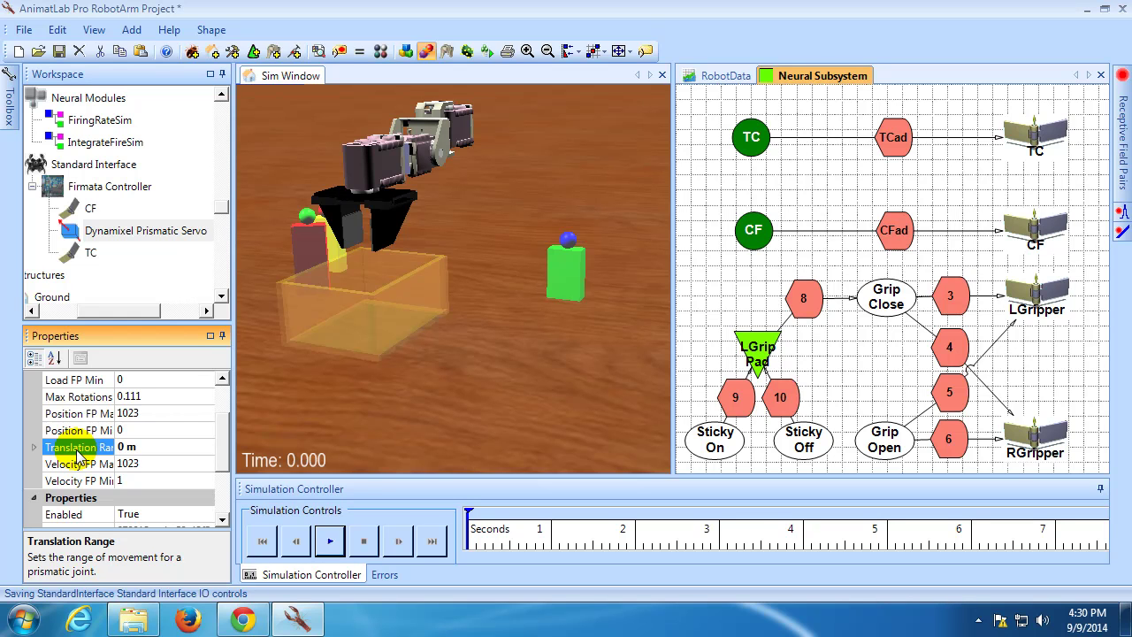
click(164, 445)
text(2.3 cm)
key(Return)
- Give the prismatic servo Servo ID 3 and link it to L_Gripper
drag(228, 424, 220, 448)
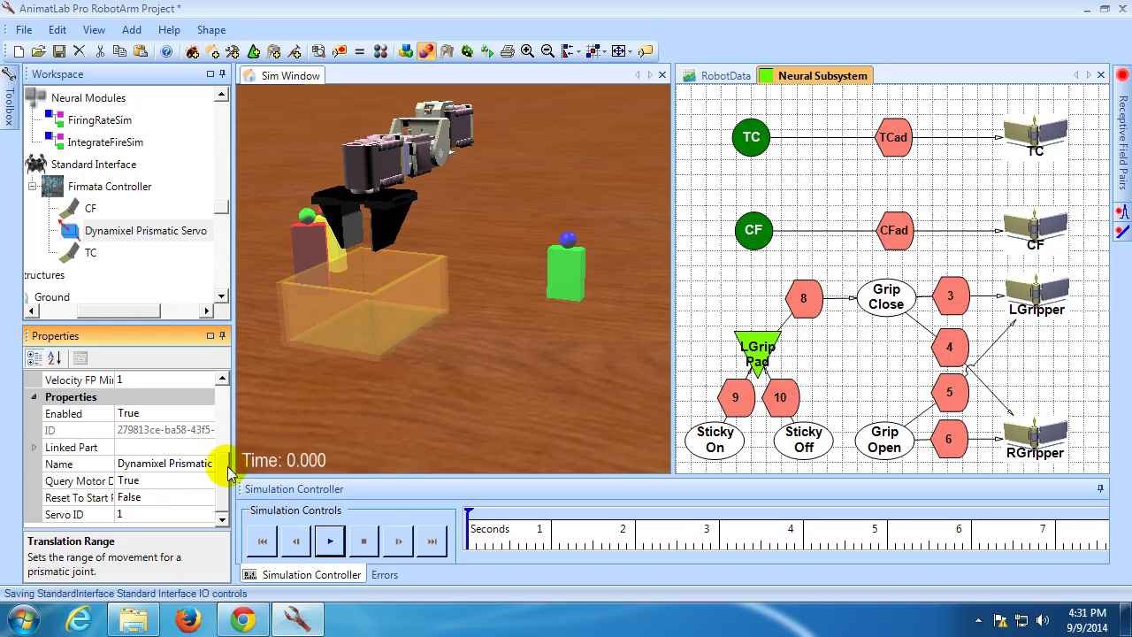
click(171, 510)
text(3)
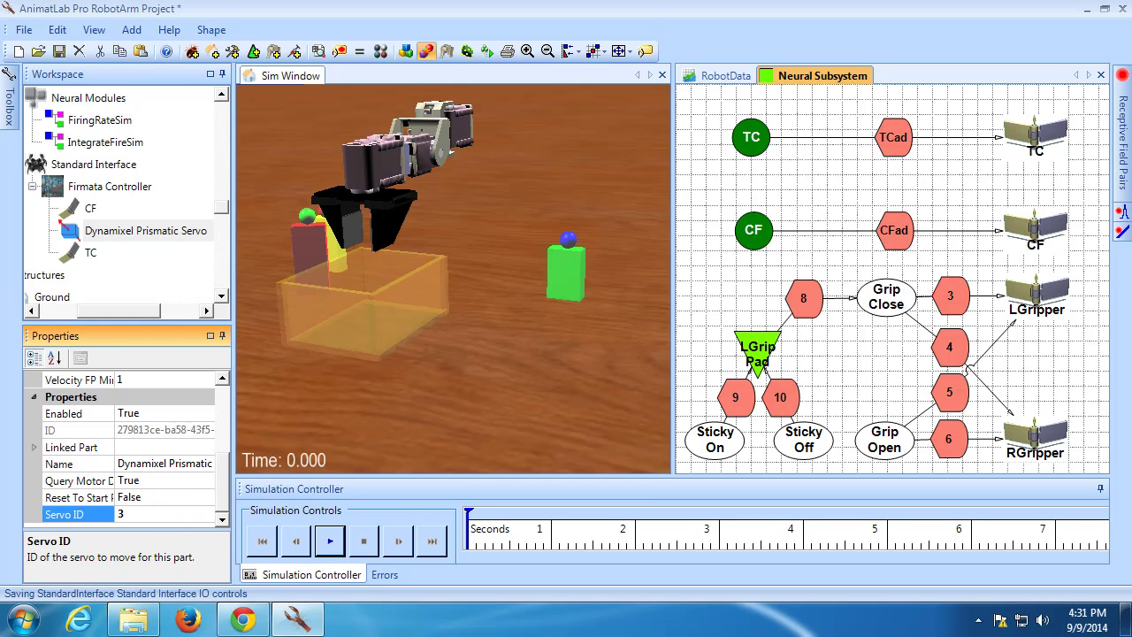
click(201, 449)
click(207, 447)
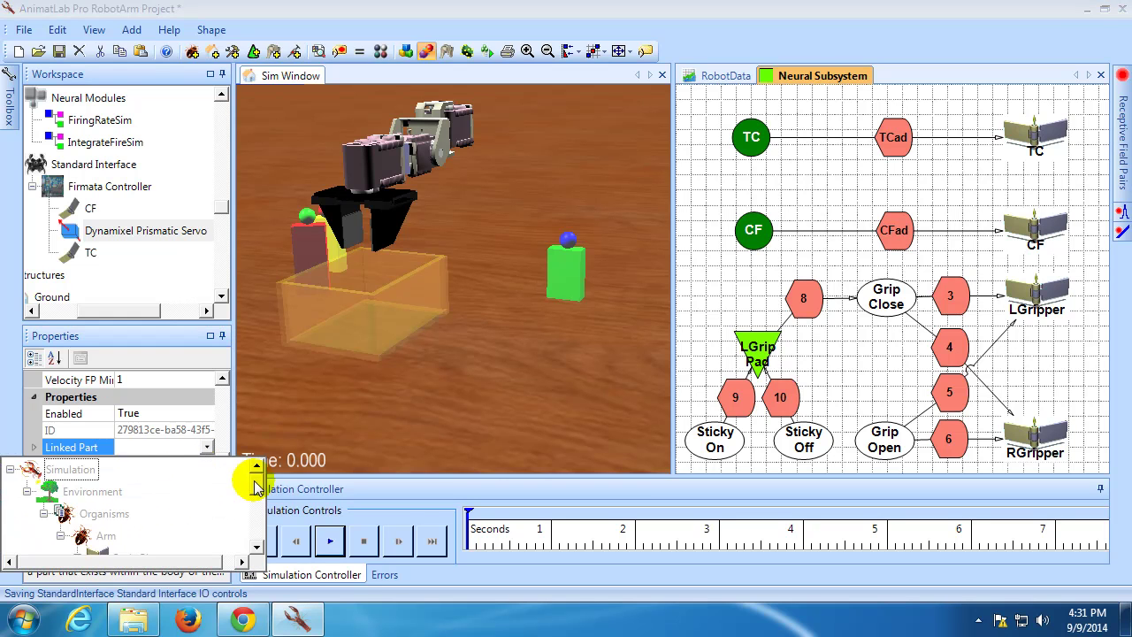
drag(255, 487, 254, 518)
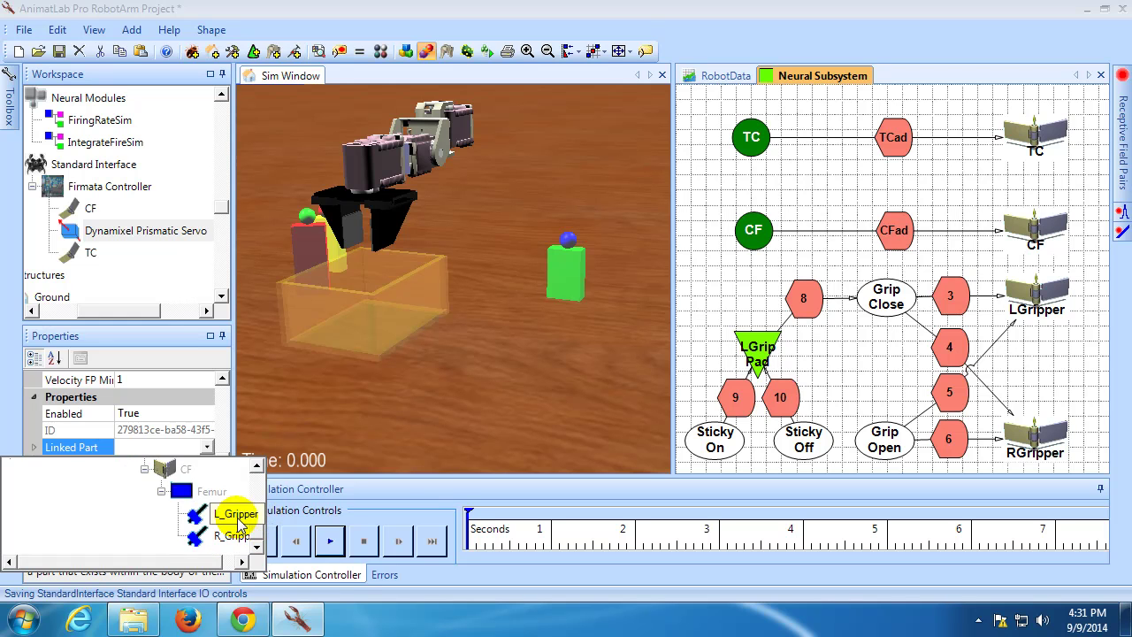
click(235, 514)
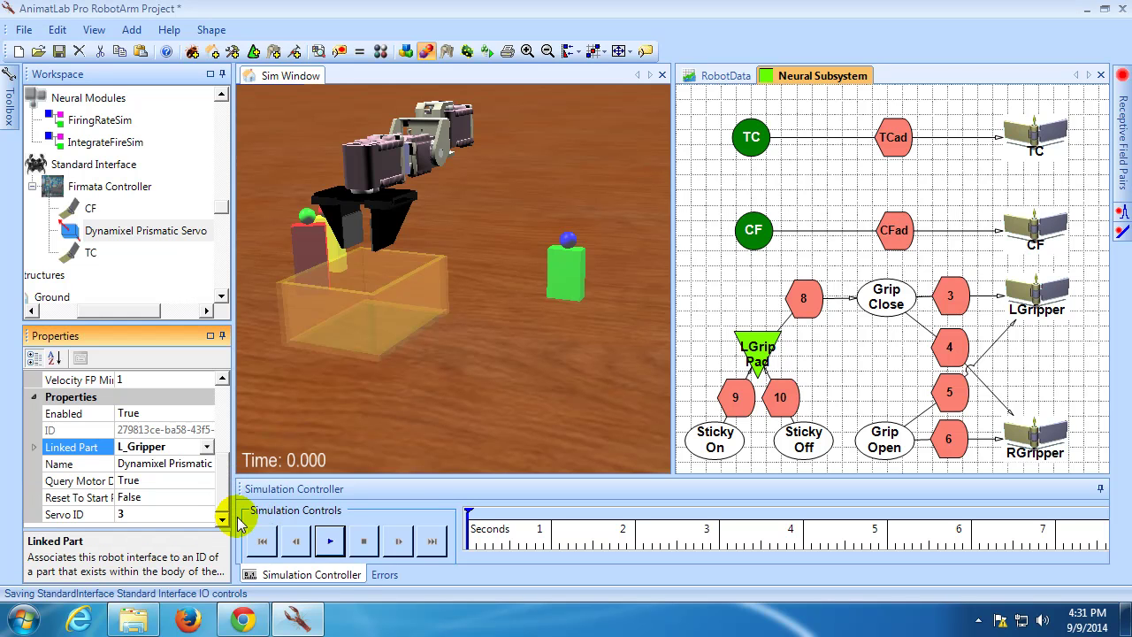
- Name the prismatic servo LGripper and save the project
click(186, 464)
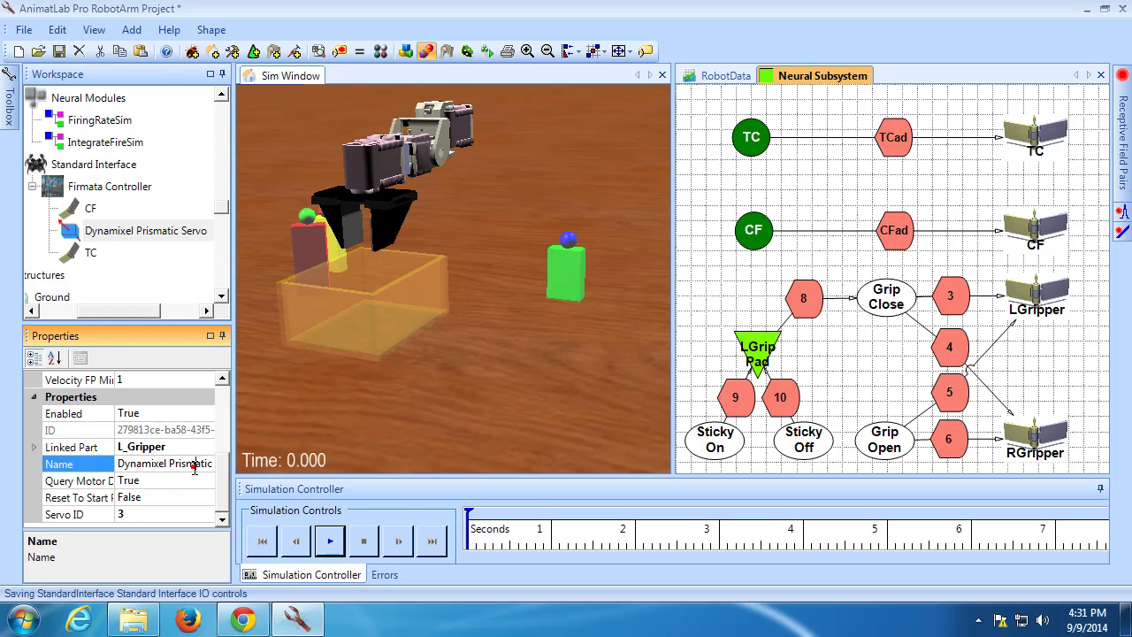
click(192, 467)
text(LGripper)
key(Return)
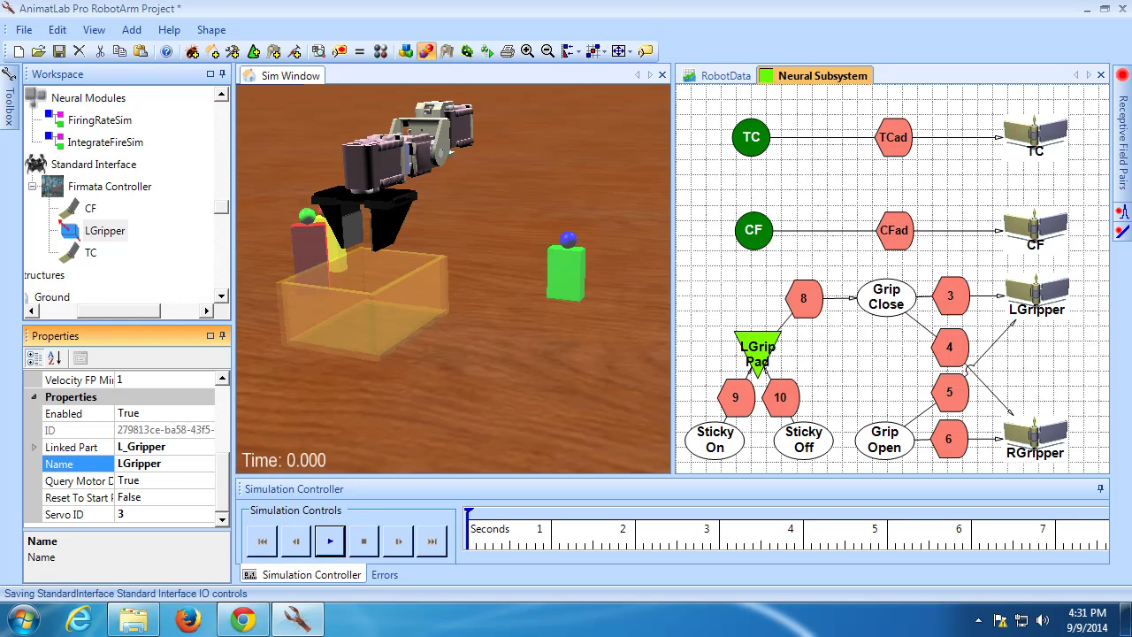
click(59, 50)
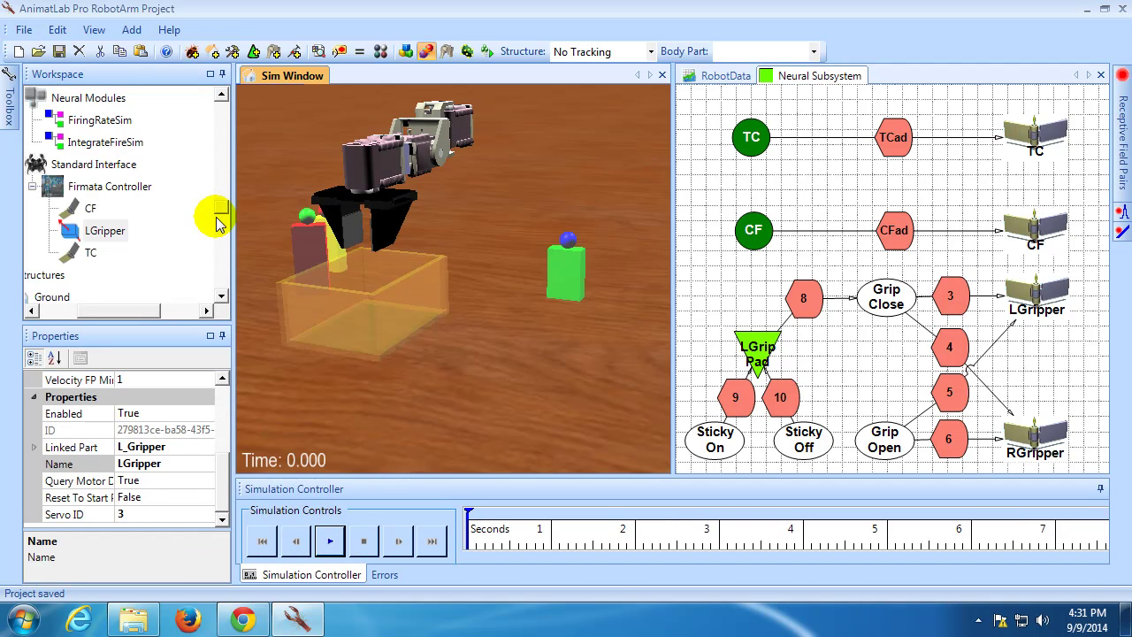